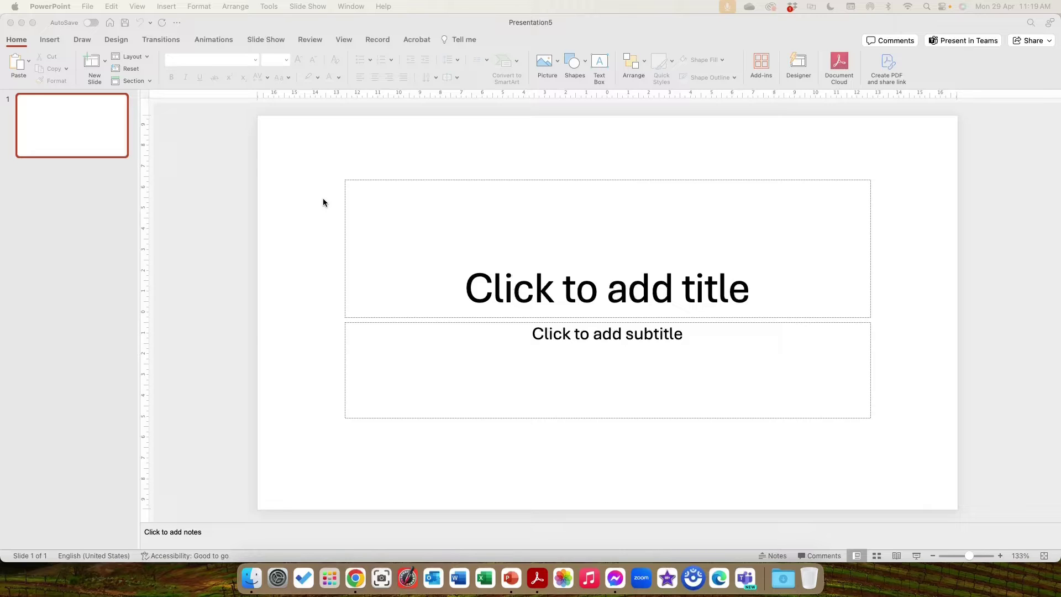
Restore the Home ribbon and bring up Designer ideas for the blank title slide
left_click(17, 40)
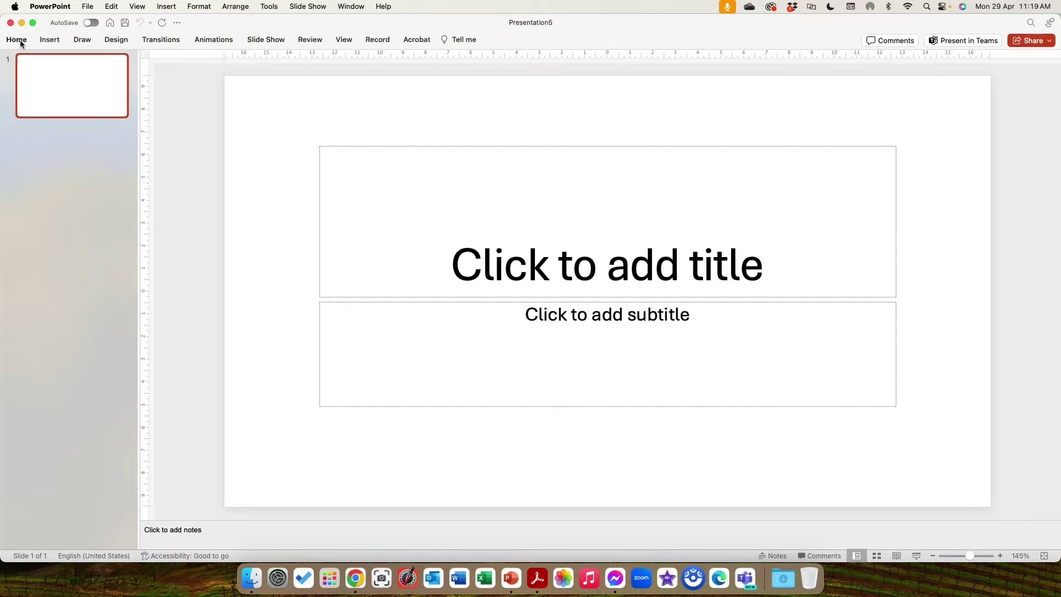
left_click(19, 41)
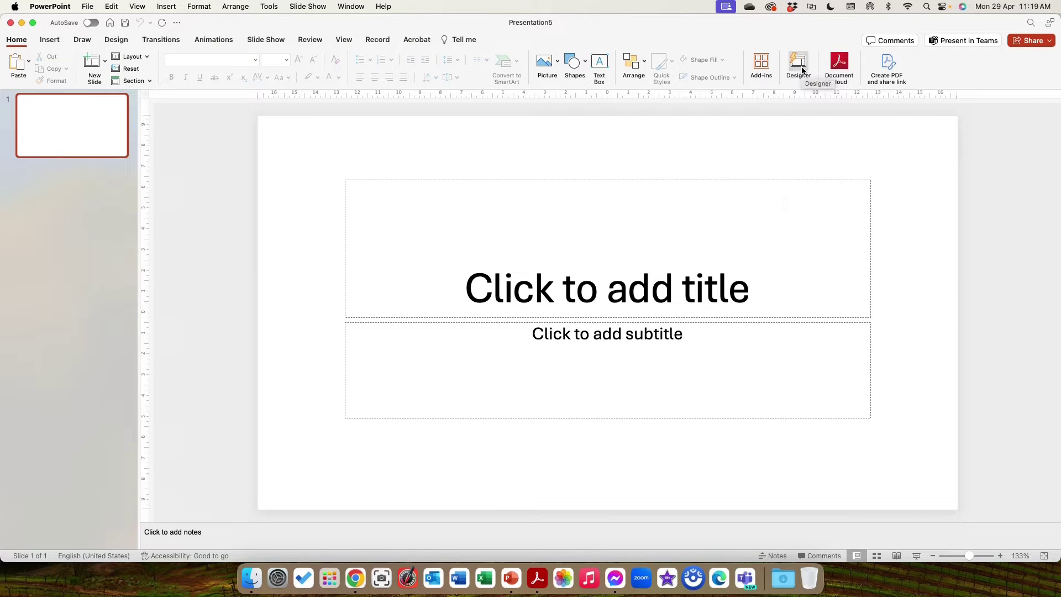
left_click(117, 41)
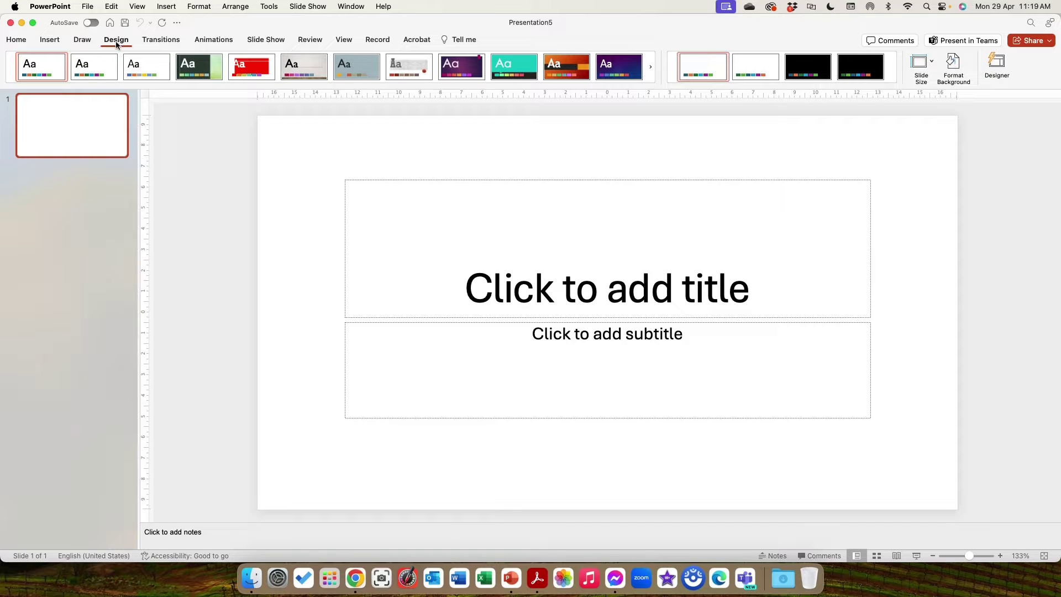
left_click(997, 64)
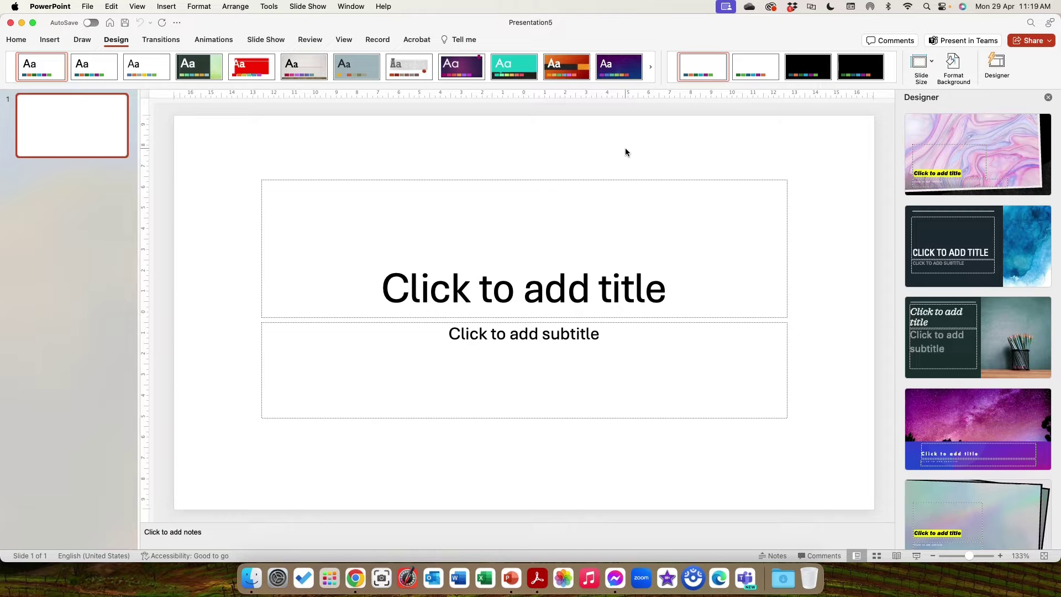
Scroll the Designer suggestions and load an extra batch of design ideas
scroll(968, 288, "down", 5)
scroll(968, 288, "down", 2)
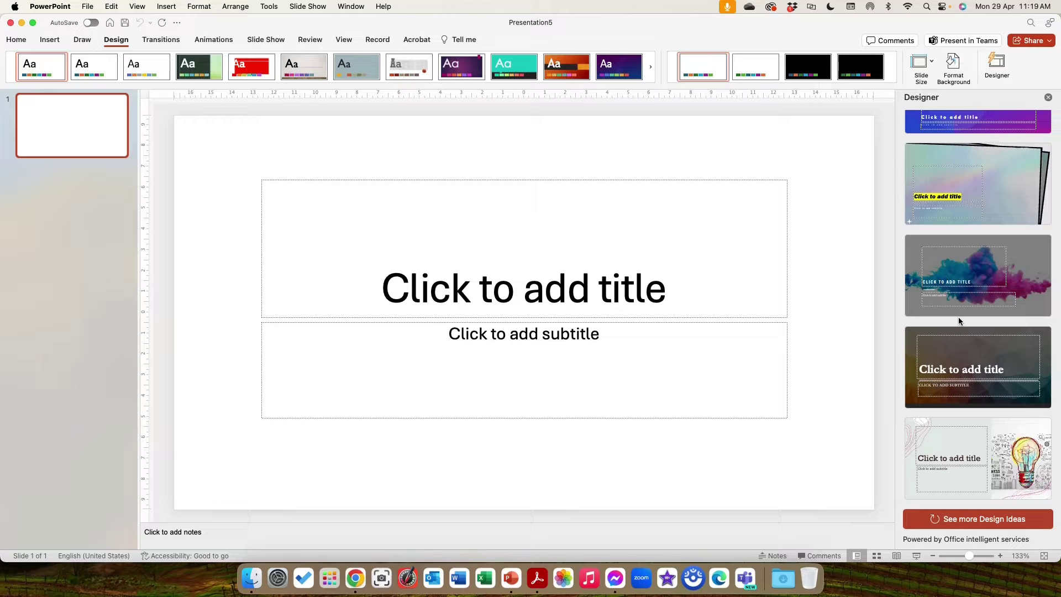
left_click(955, 521)
scroll(971, 367, "down", 1)
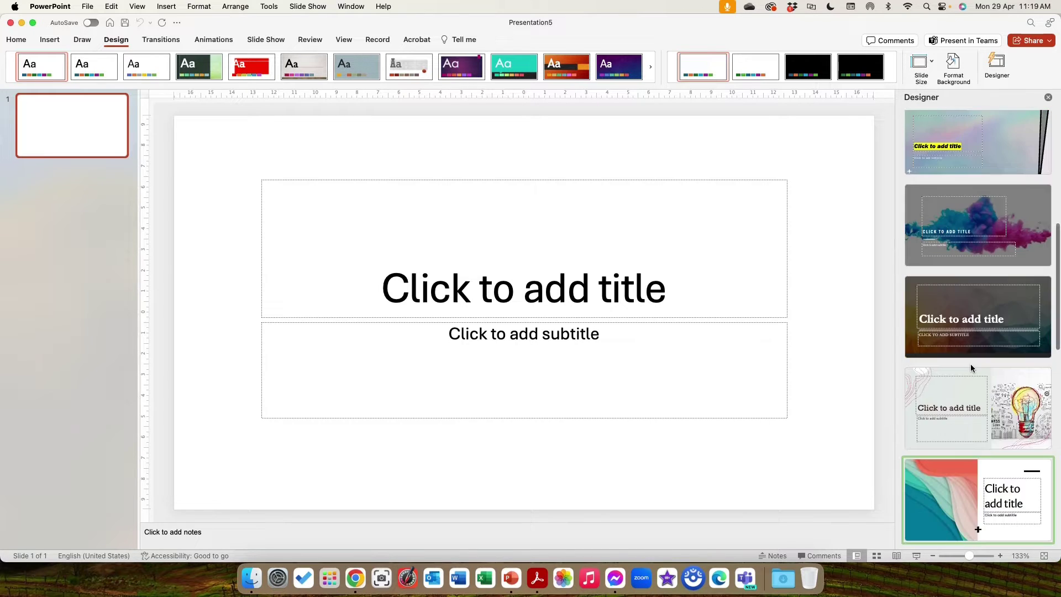
scroll(971, 367, "down", 5)
scroll(973, 368, "down", 10)
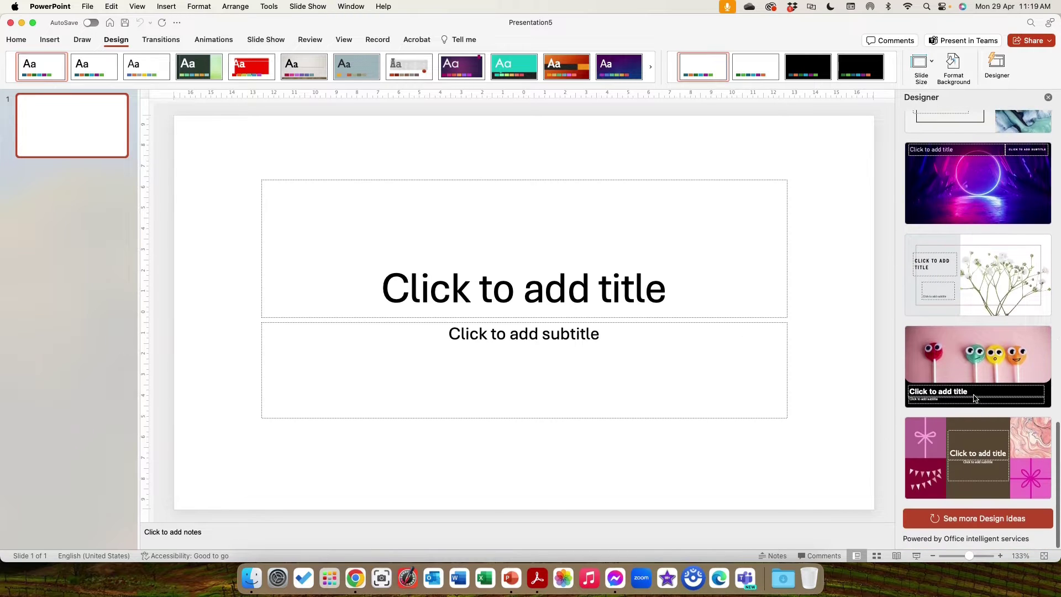
Load two more batches of design ideas, scrolling down through each
left_click(968, 524)
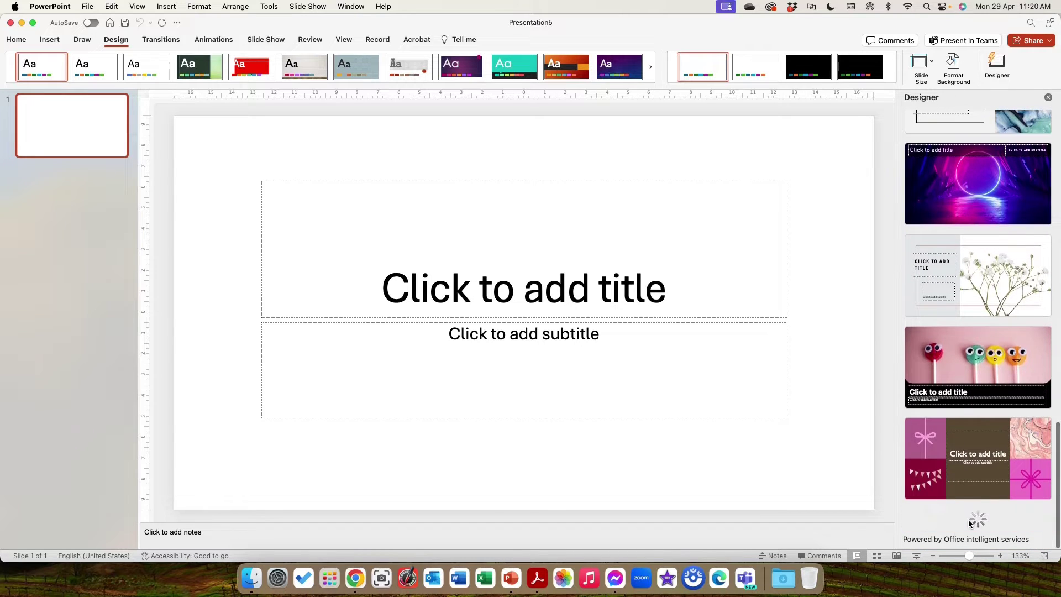
scroll(968, 443, "down", 4)
scroll(967, 418, "down", 5)
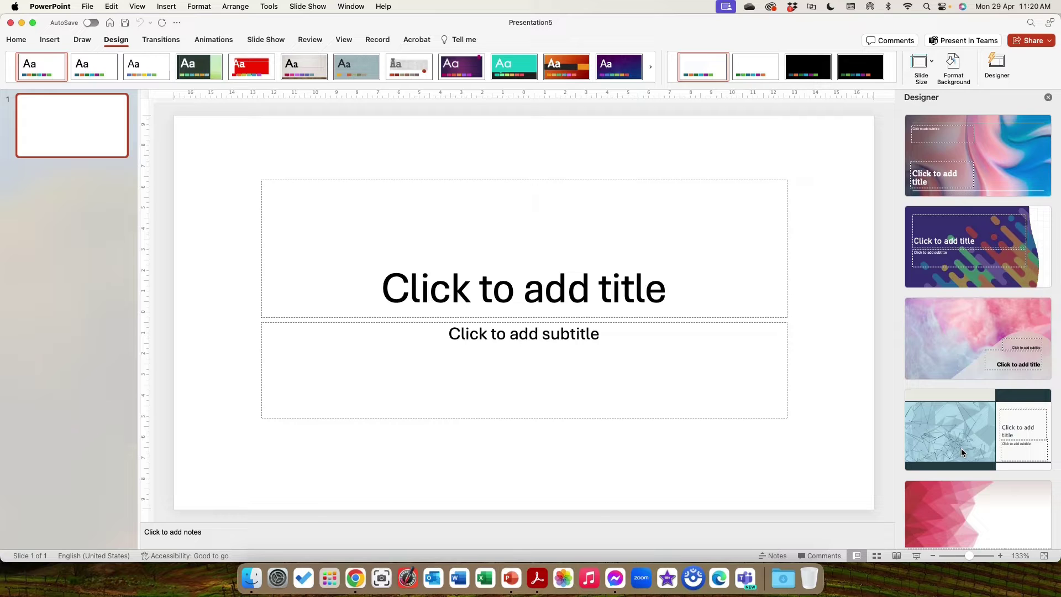
scroll(984, 464, "down", 5)
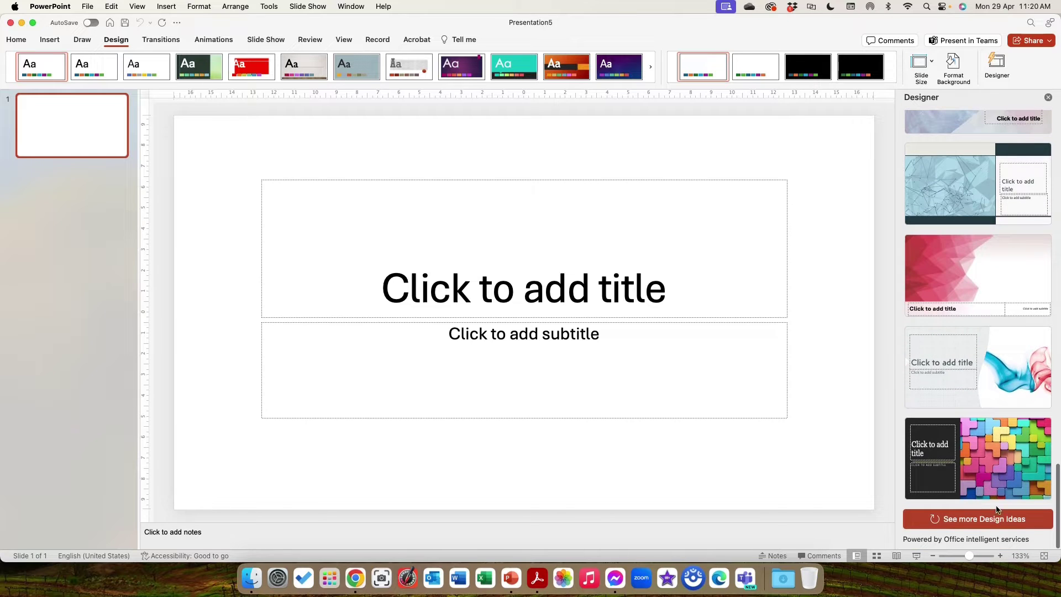
left_click(980, 520)
scroll(980, 437, "down", 3)
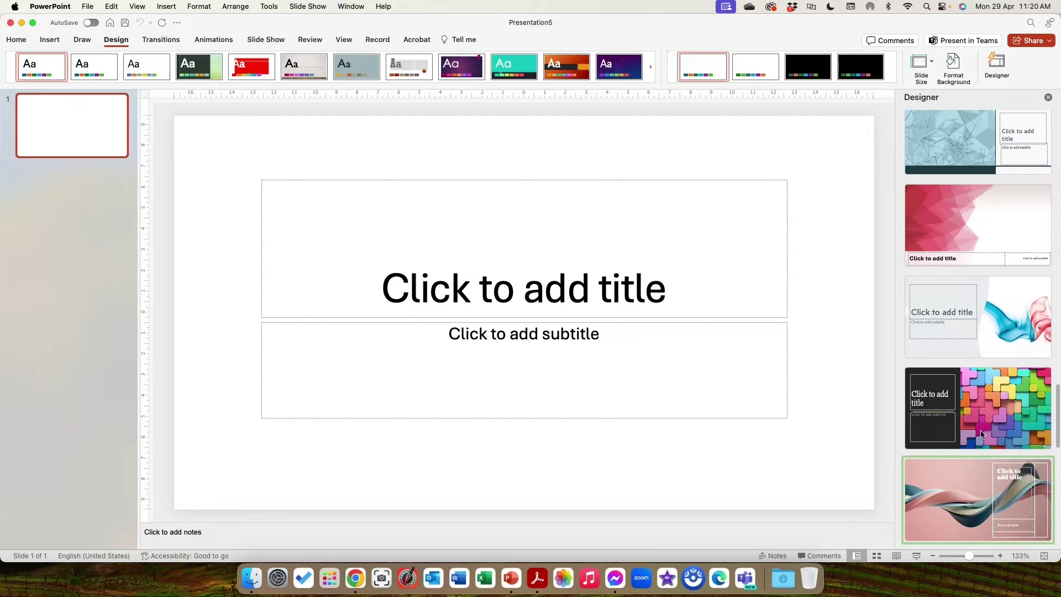
scroll(979, 434, "down", 10)
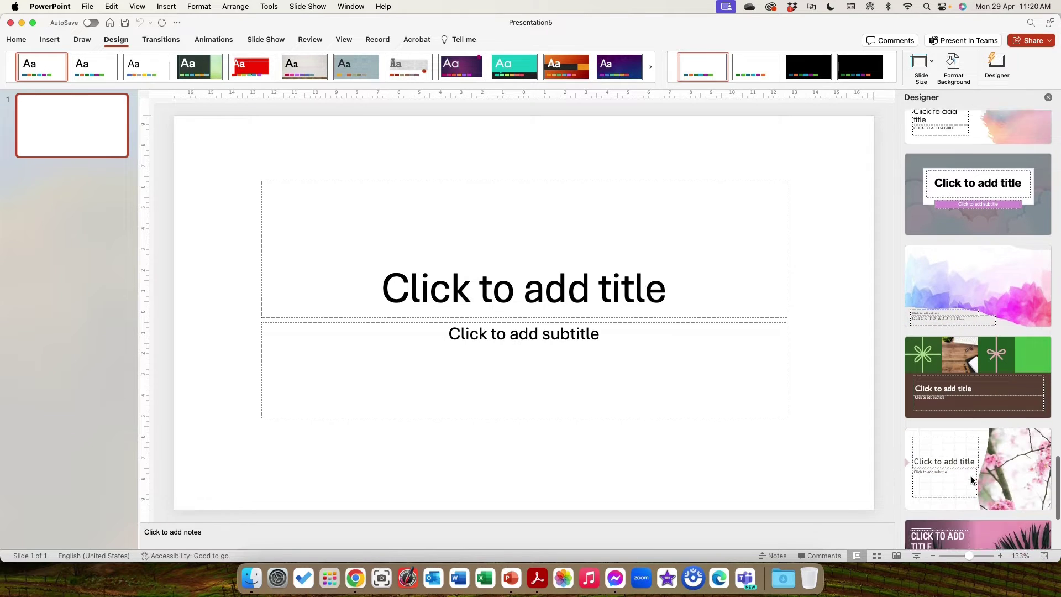
scroll(971, 480, "down", 5)
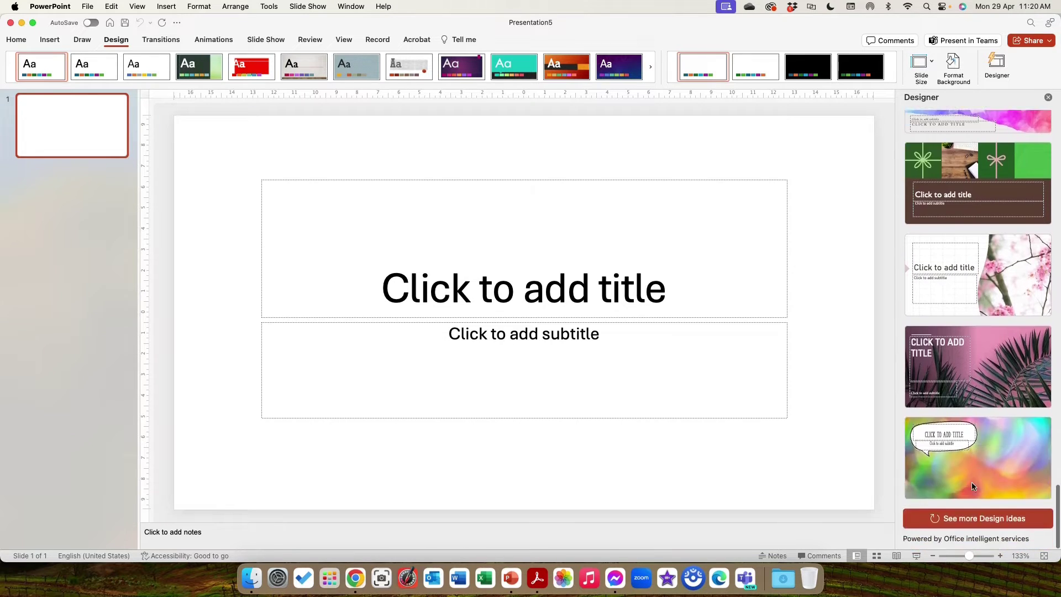
Load one last batch, then scroll back up to the lollipop photo design
left_click(974, 522)
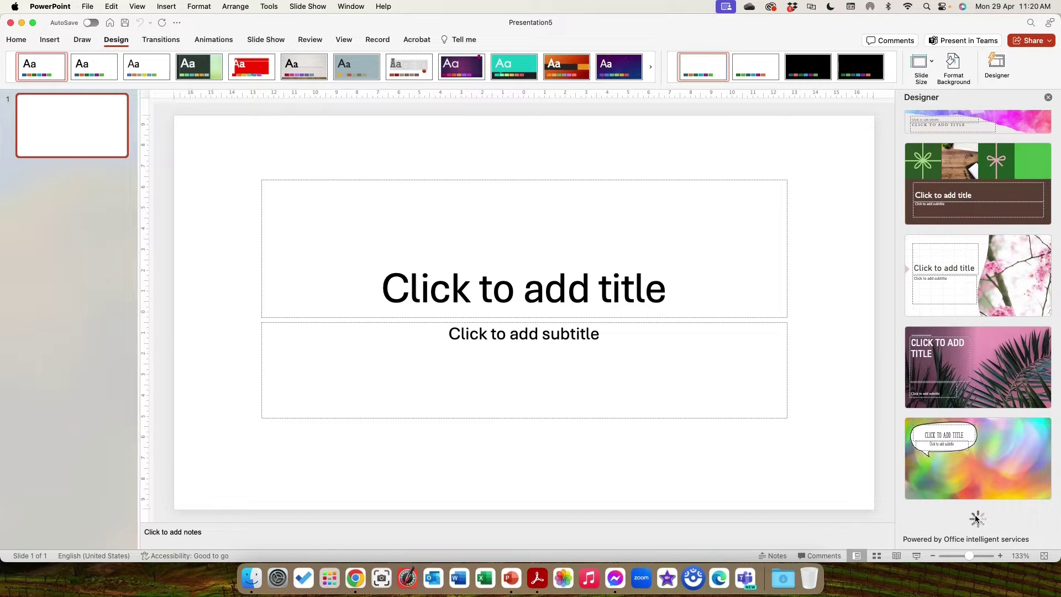
scroll(974, 508, "down", 15)
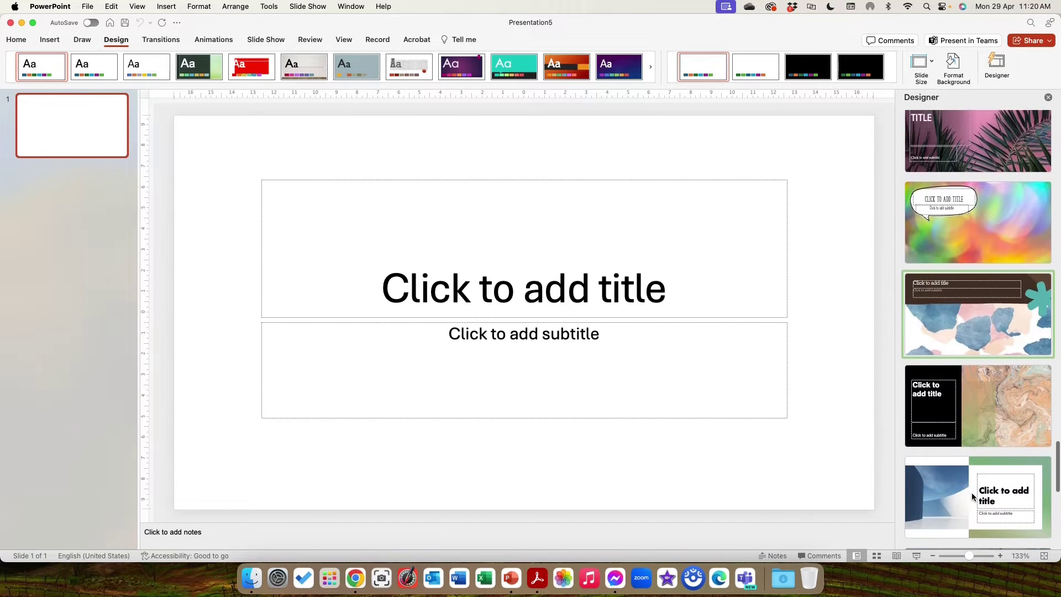
scroll(972, 492, "down", 10)
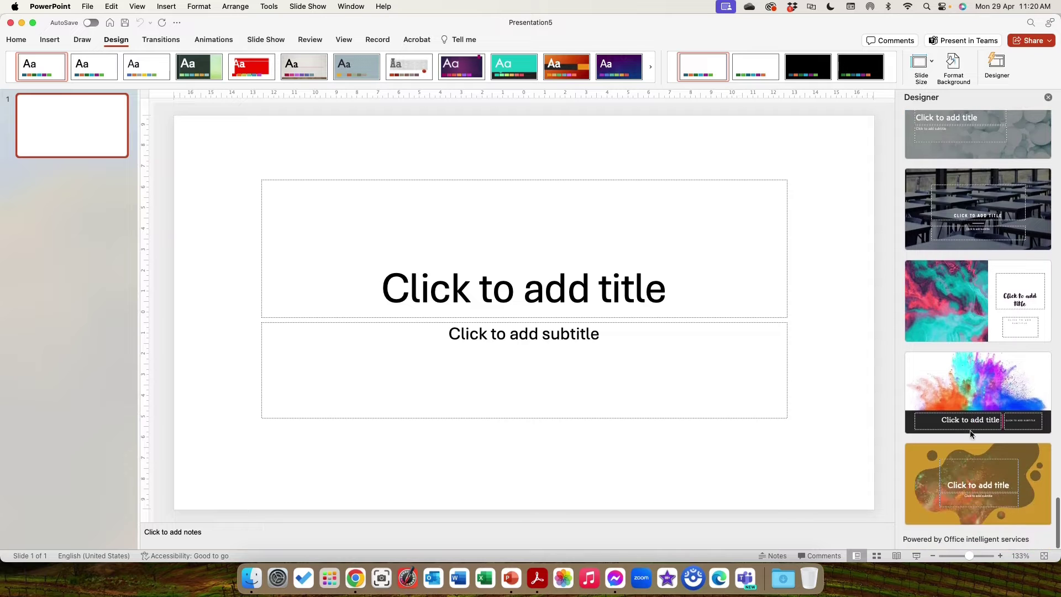
scroll(965, 437, "up", 10)
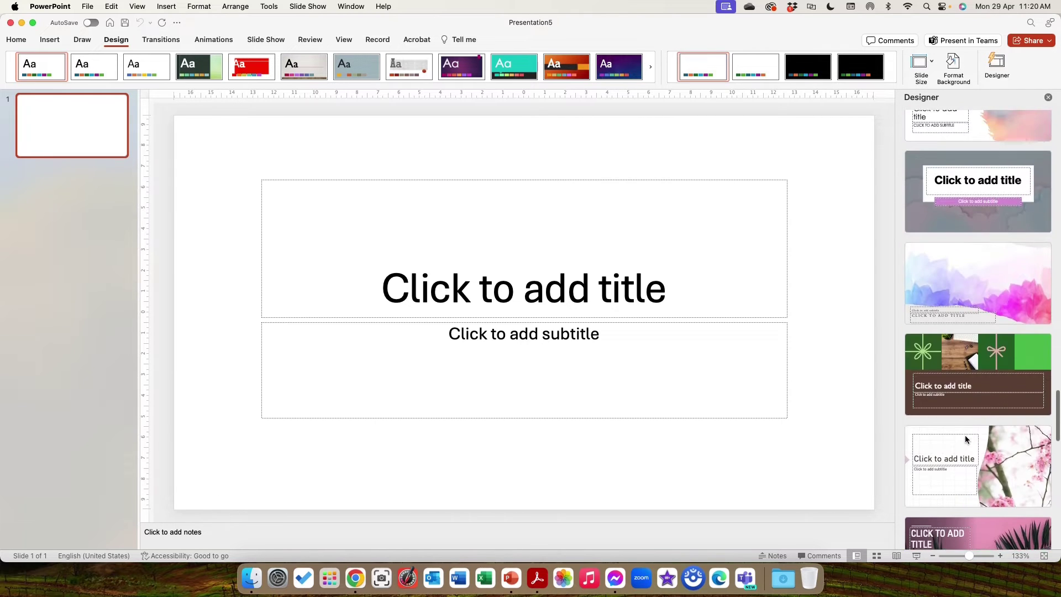
scroll(966, 437, "up", 10)
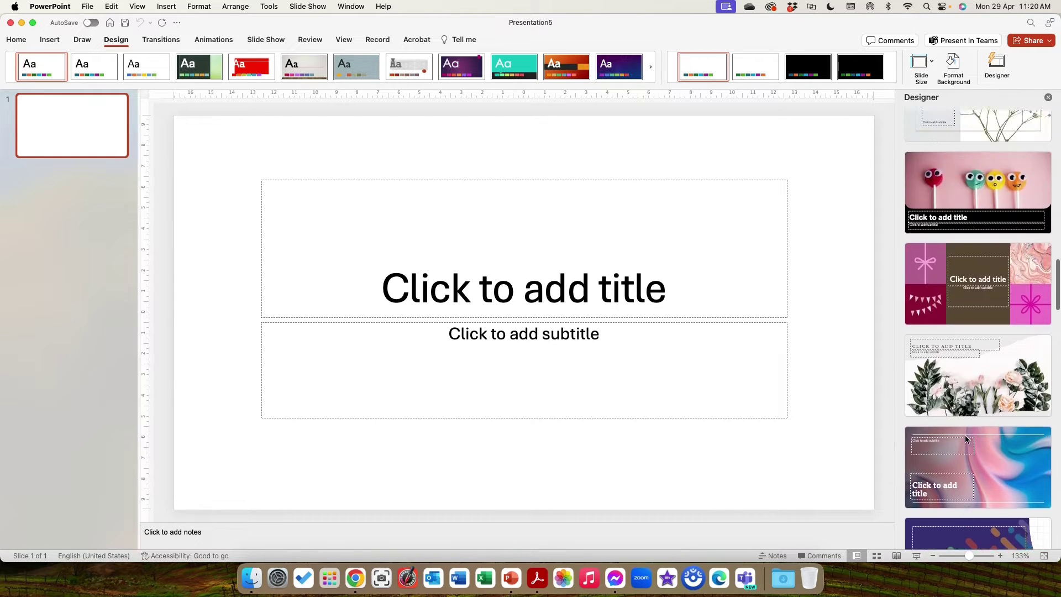
scroll(967, 440, "up", 2)
Apply the lollipop photo design and title the slide 'Introducing Design Ideas'
left_click(957, 390)
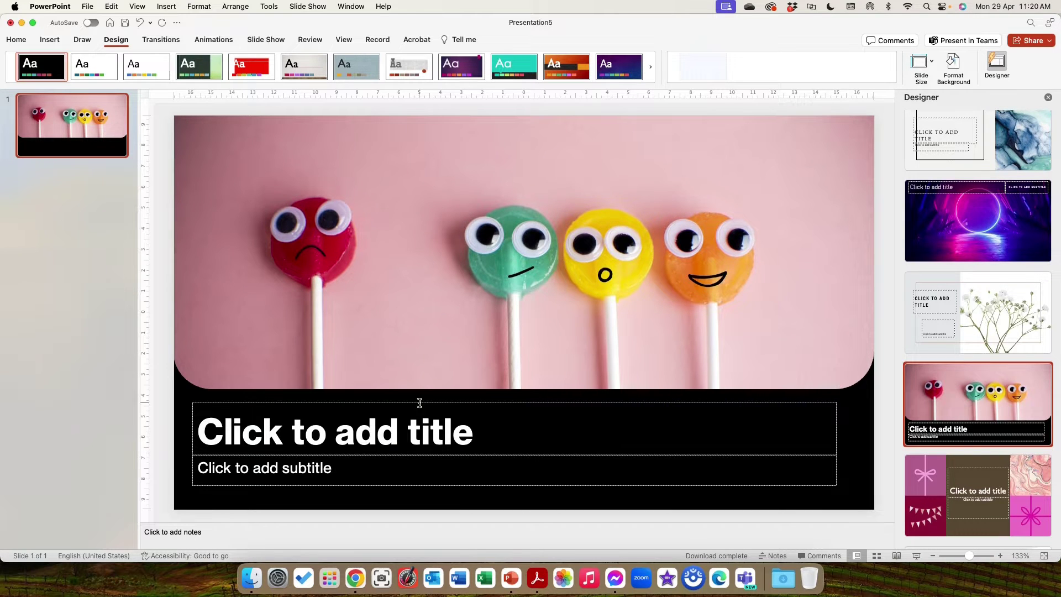
left_click(363, 430)
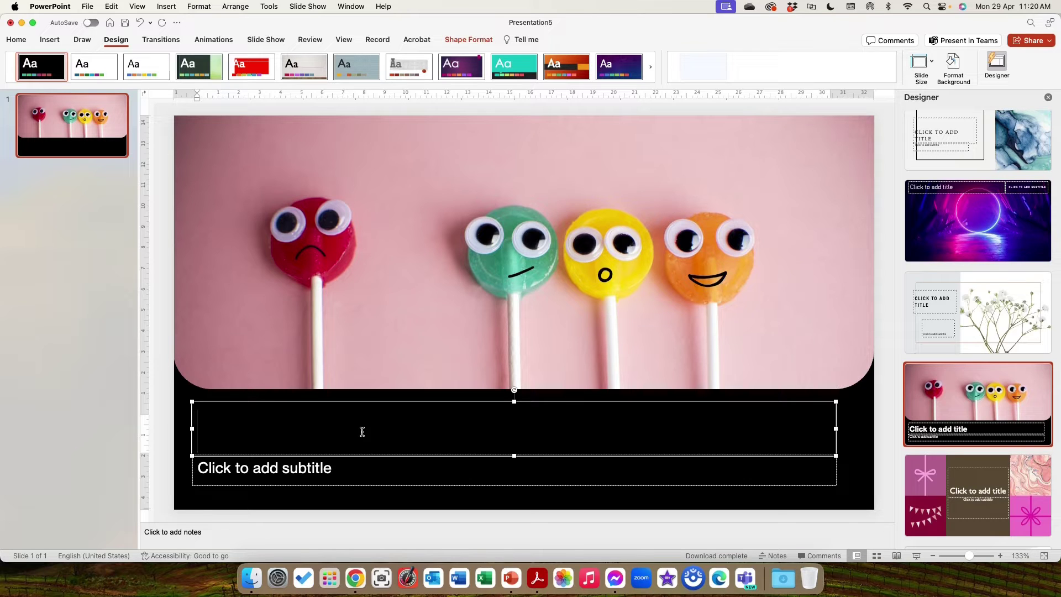
type("I")
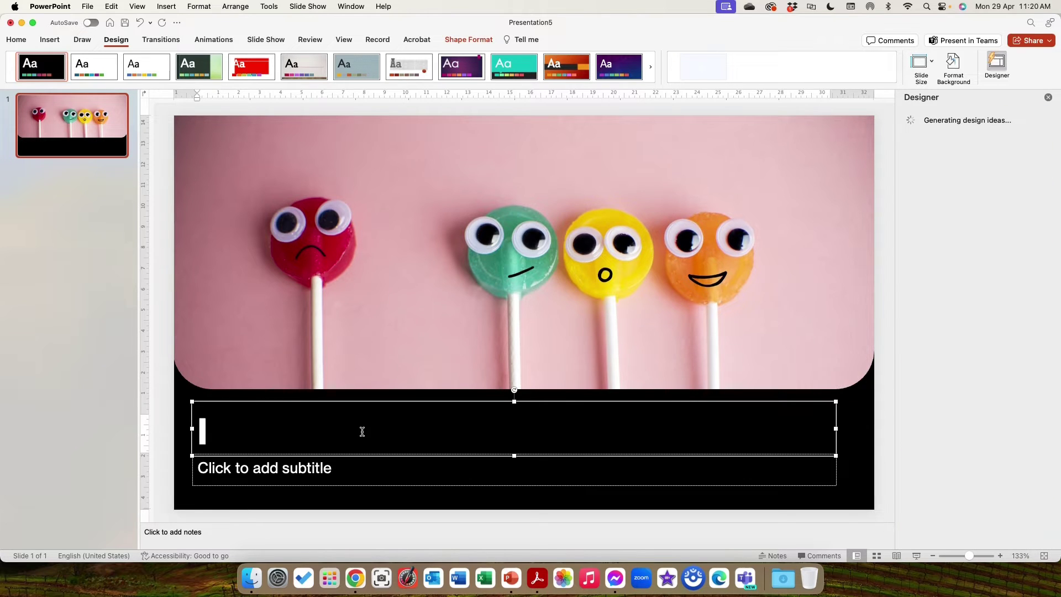
type("ntroducing Desi")
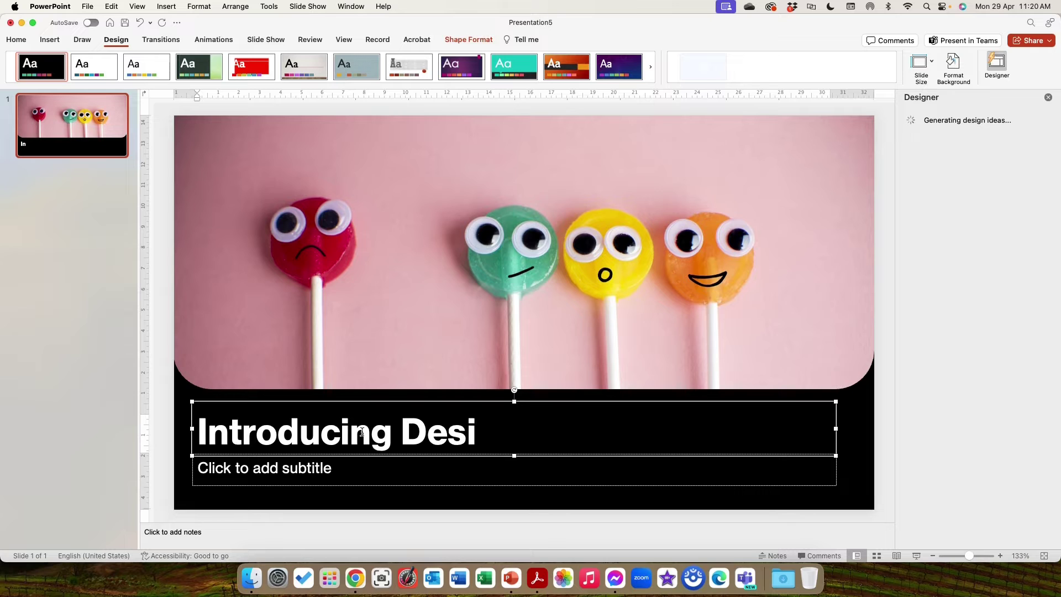
type("gn Ideas")
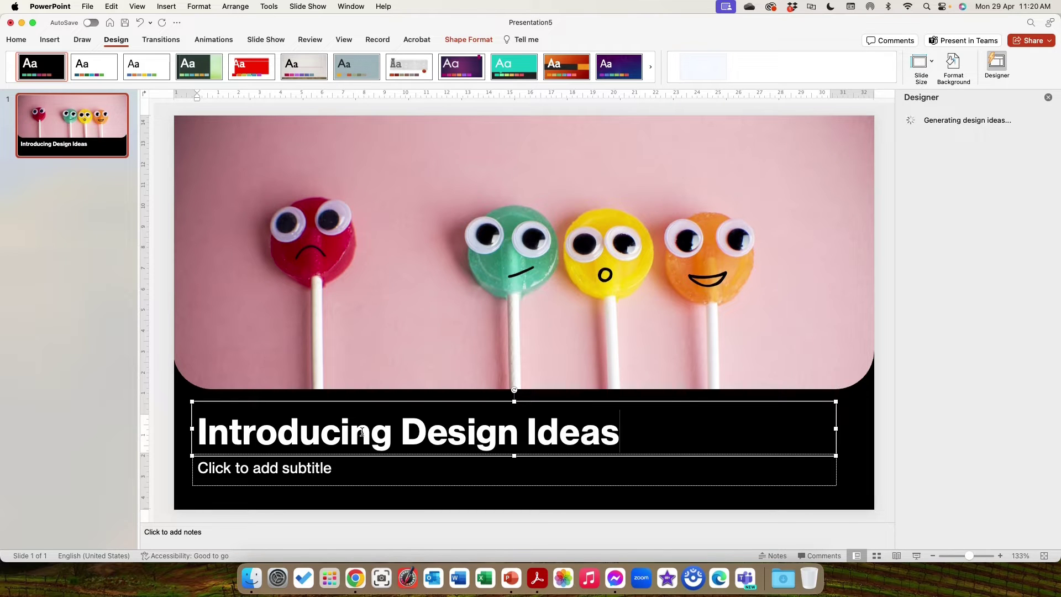
Enter the subtitle 'A YouTube tutorial from Thrive'
left_click(282, 469)
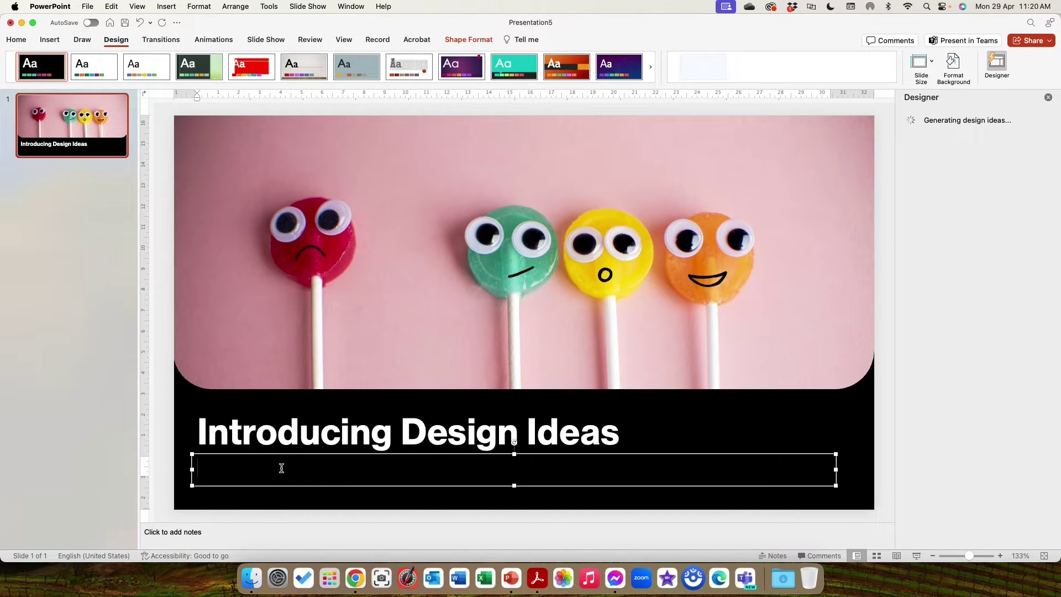
type("A you")
key("BackSpace")
key("BackSpace")
key("BackSpace")
type("YouTube tutorial")
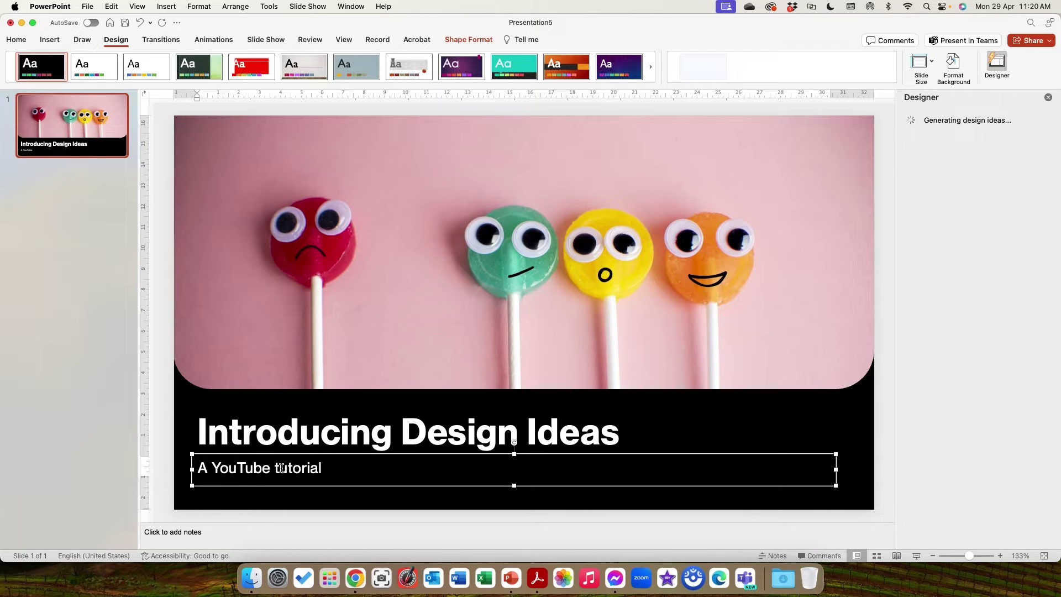
type(" from Thrive")
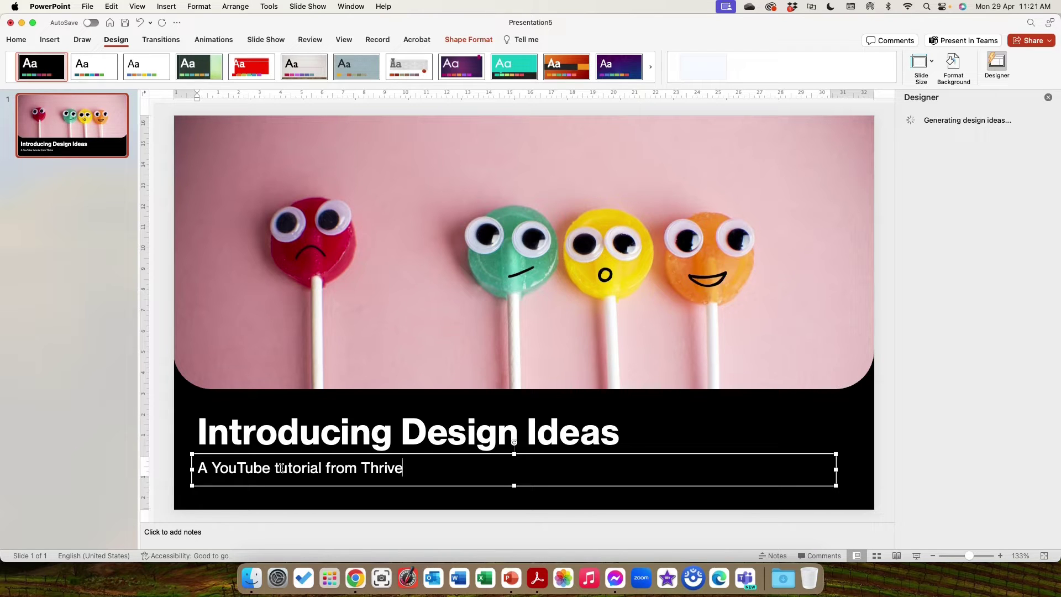
Deselect the finished subtitle and browse the Designer pane
left_click(155, 290)
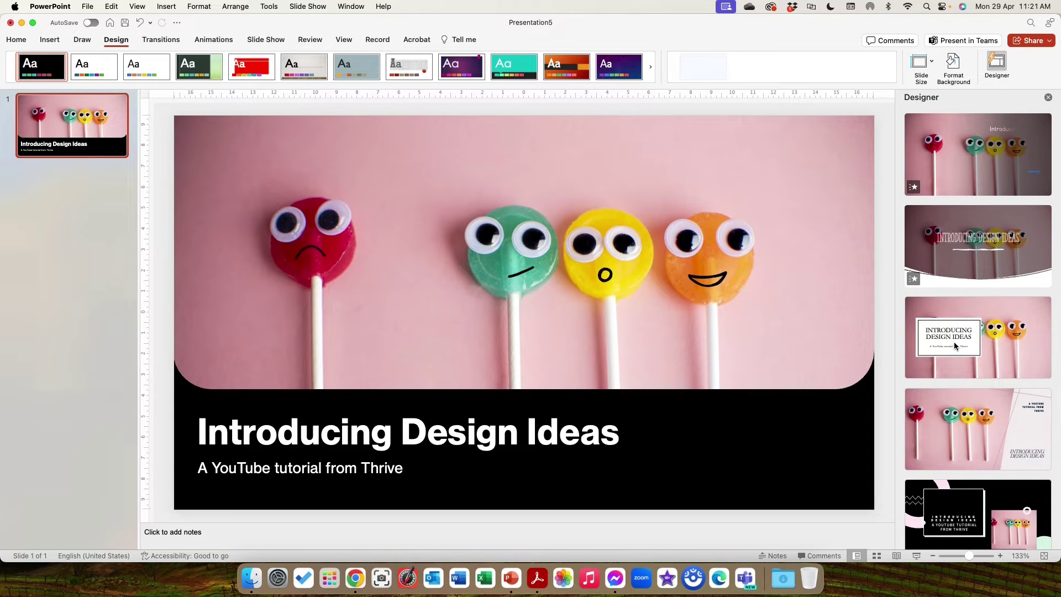
scroll(958, 349, "down", 5)
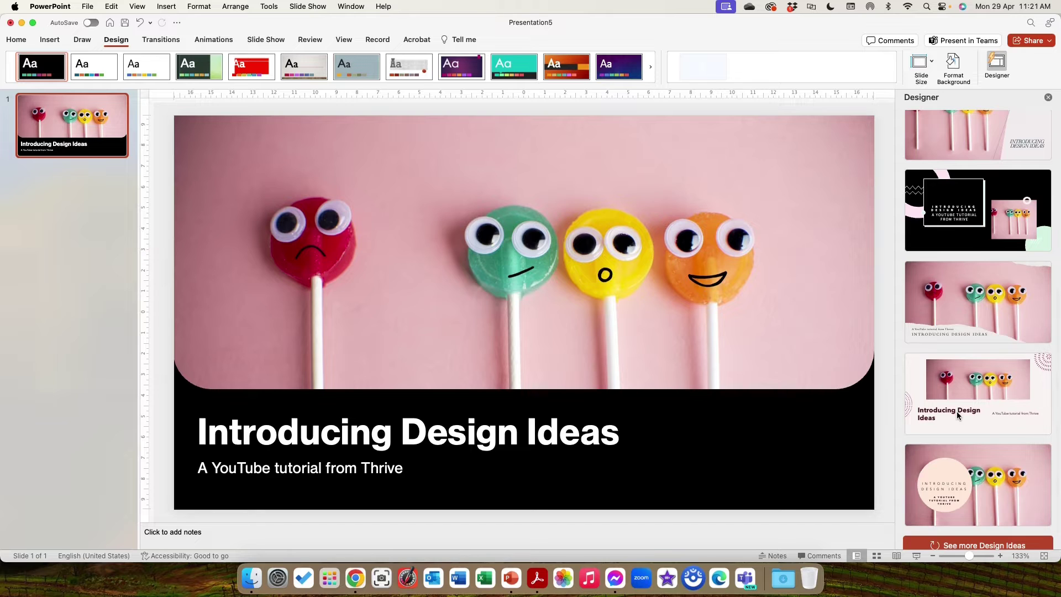
scroll(958, 416, "down", 1)
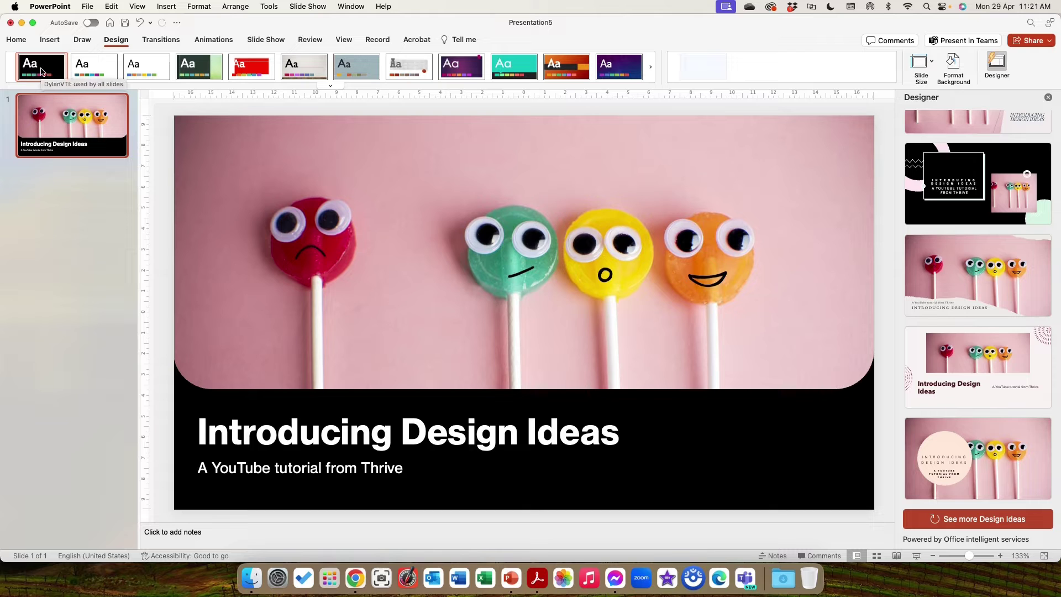
Select the title and review font colours, keeping it white
left_click(19, 42)
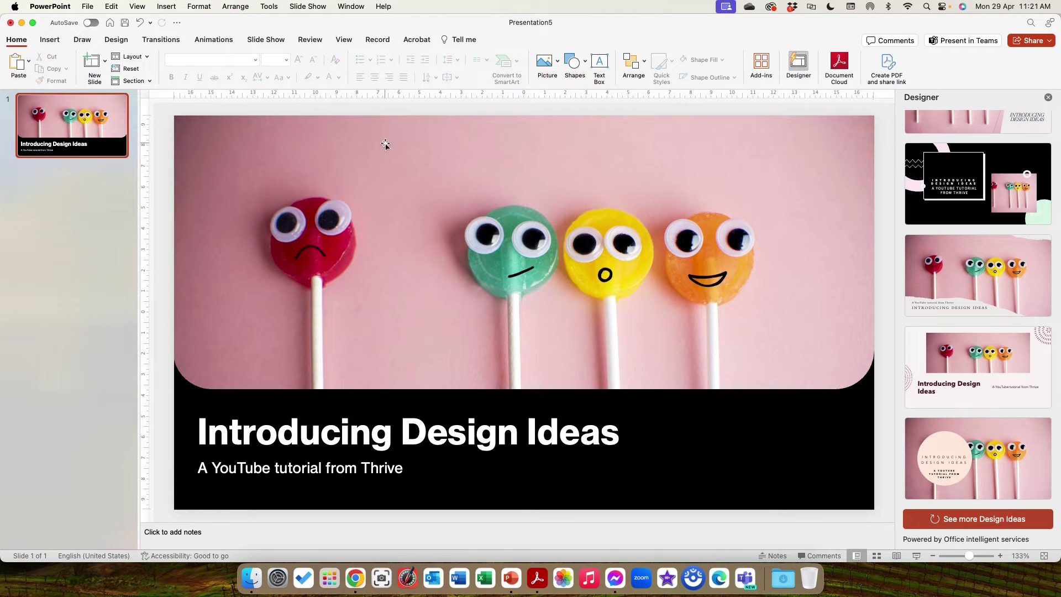
left_click(306, 429)
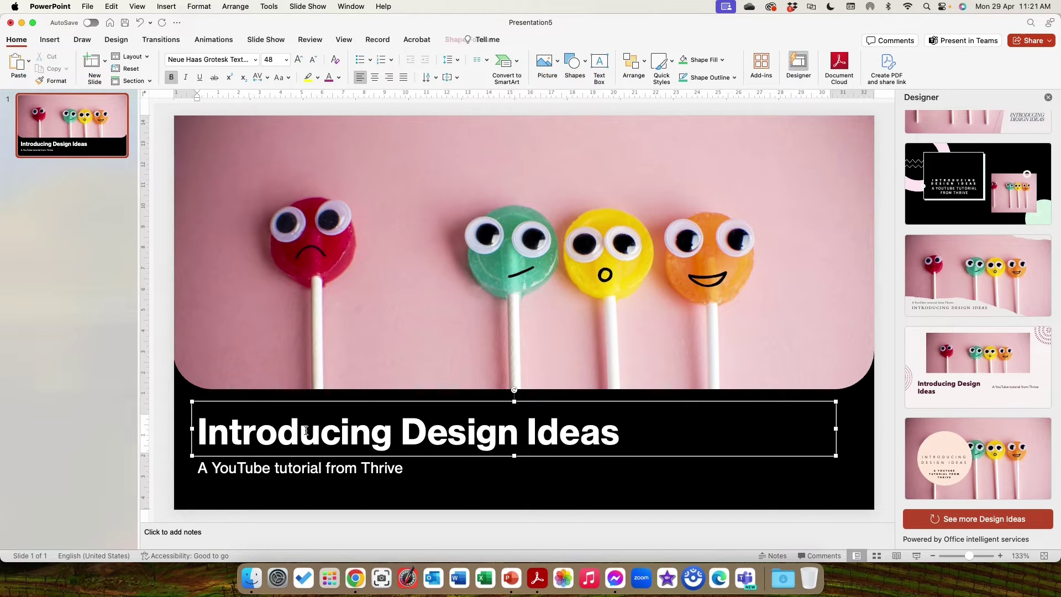
left_click(338, 78)
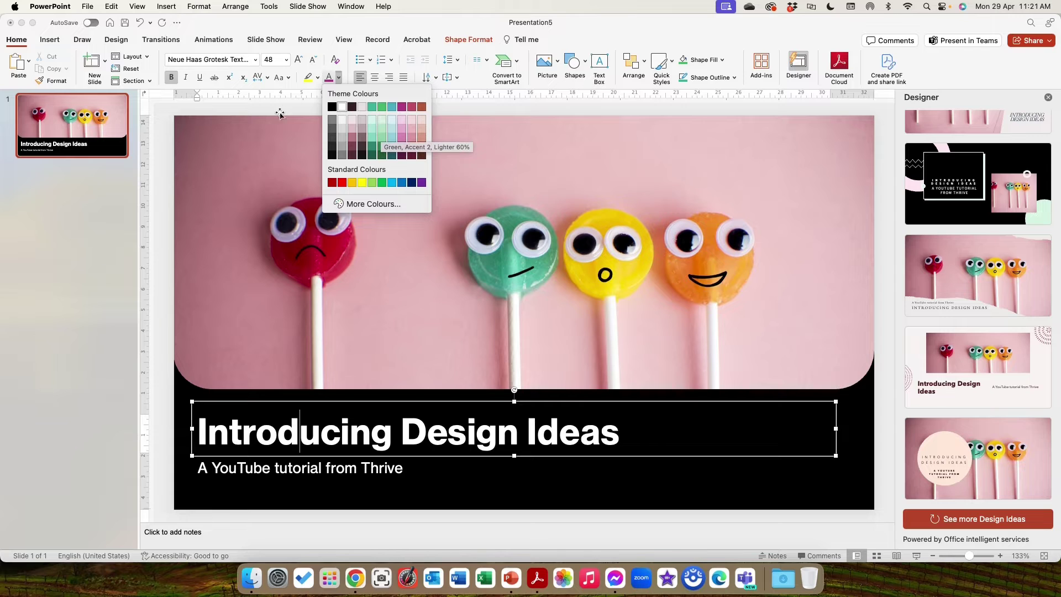
left_click(259, 419)
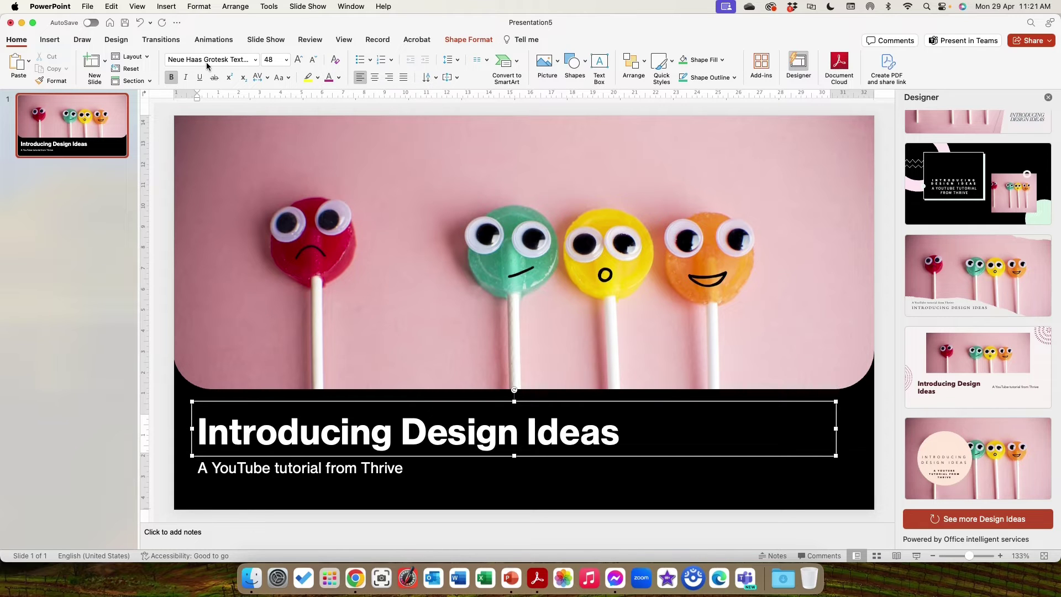
Add slide 2 and give it the black-band design with a white rounded panel
right_click(78, 142)
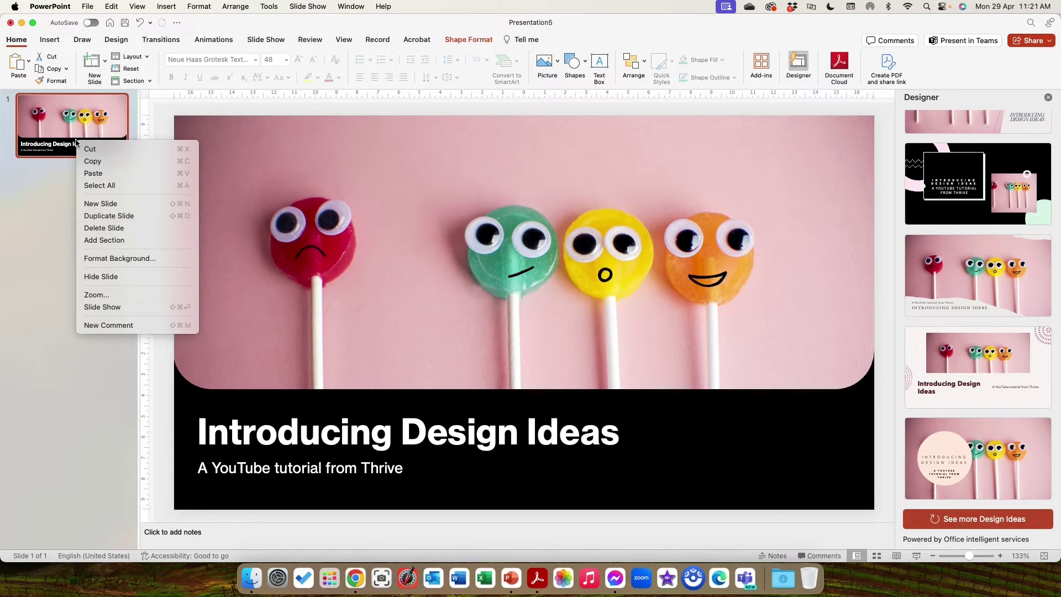
left_click(94, 205)
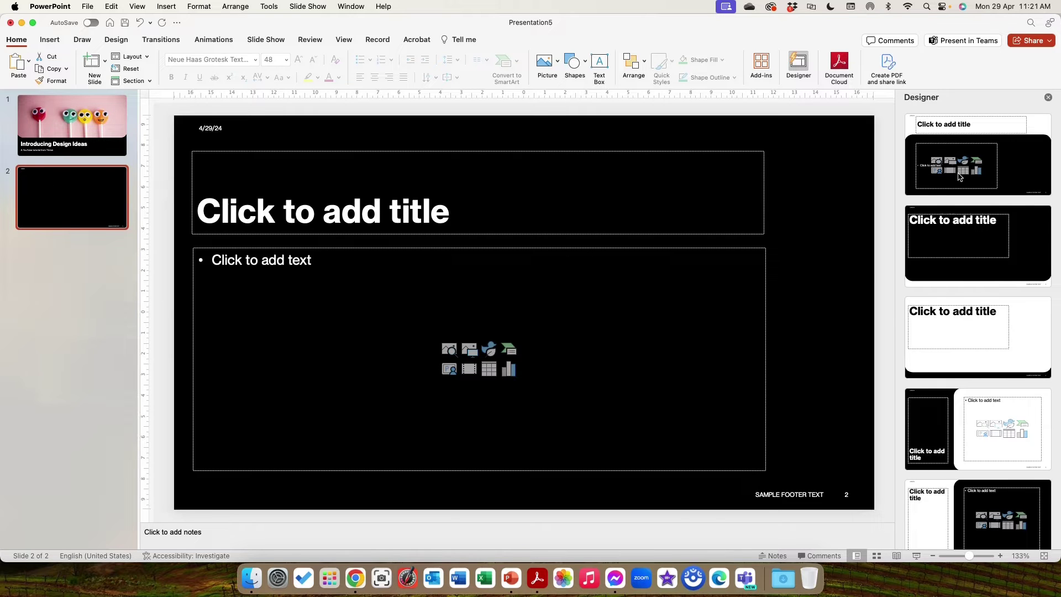
scroll(970, 306, "down", 10)
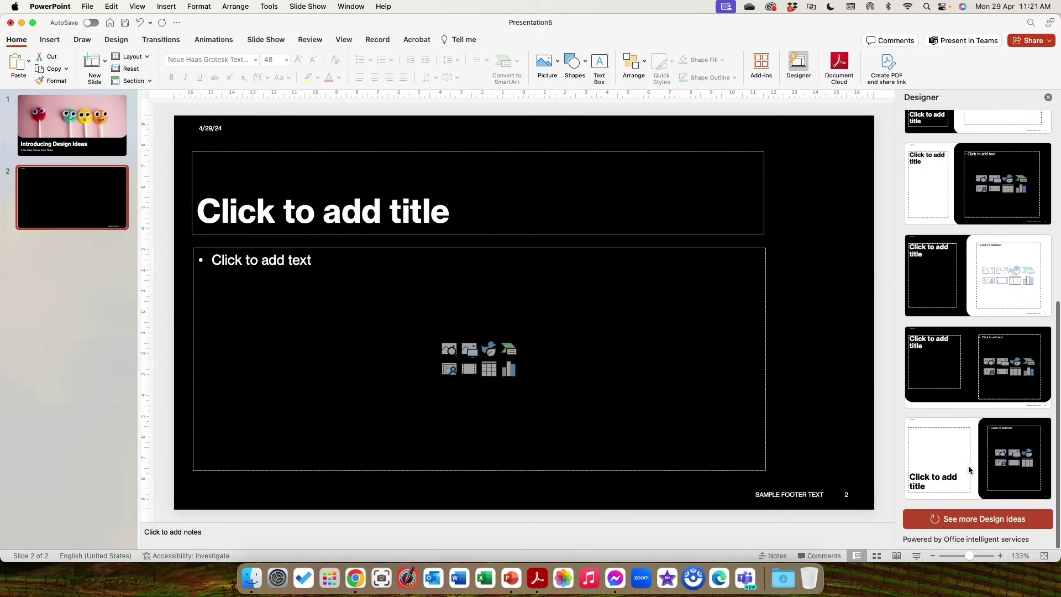
left_click(974, 520)
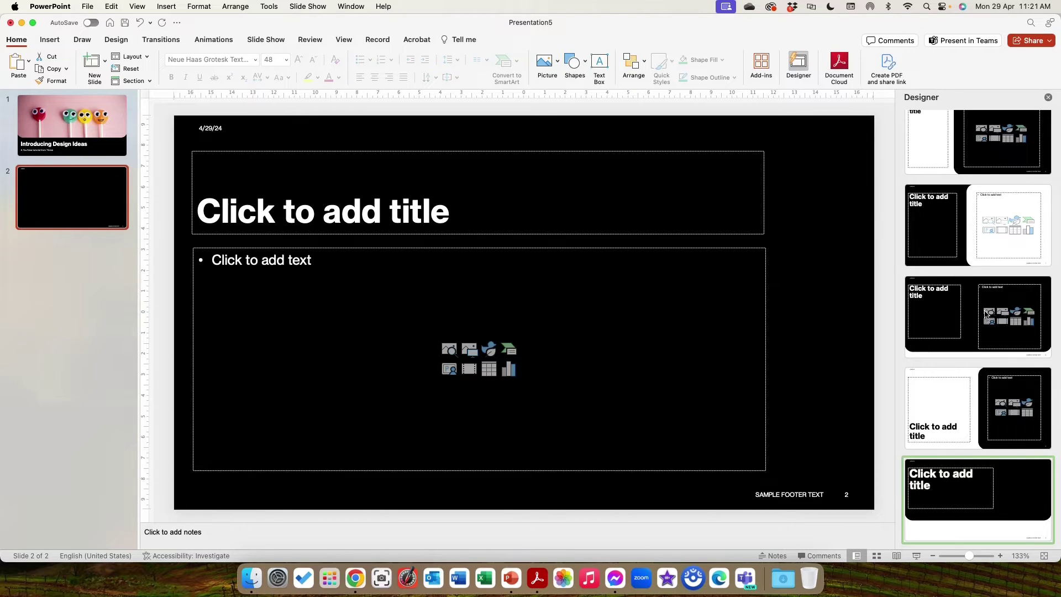
scroll(987, 316, "down", 5)
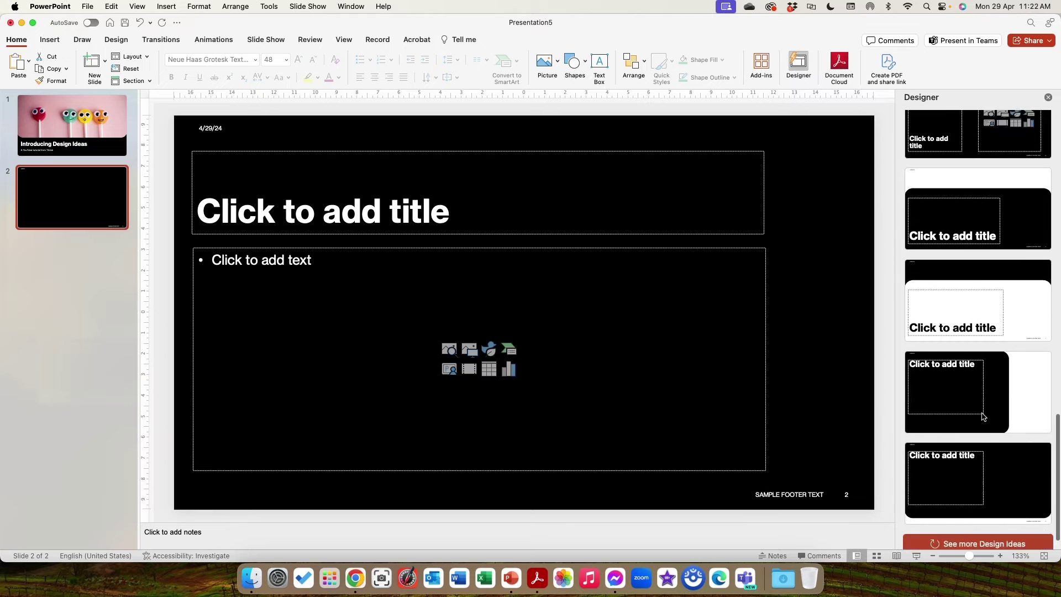
left_click(962, 302)
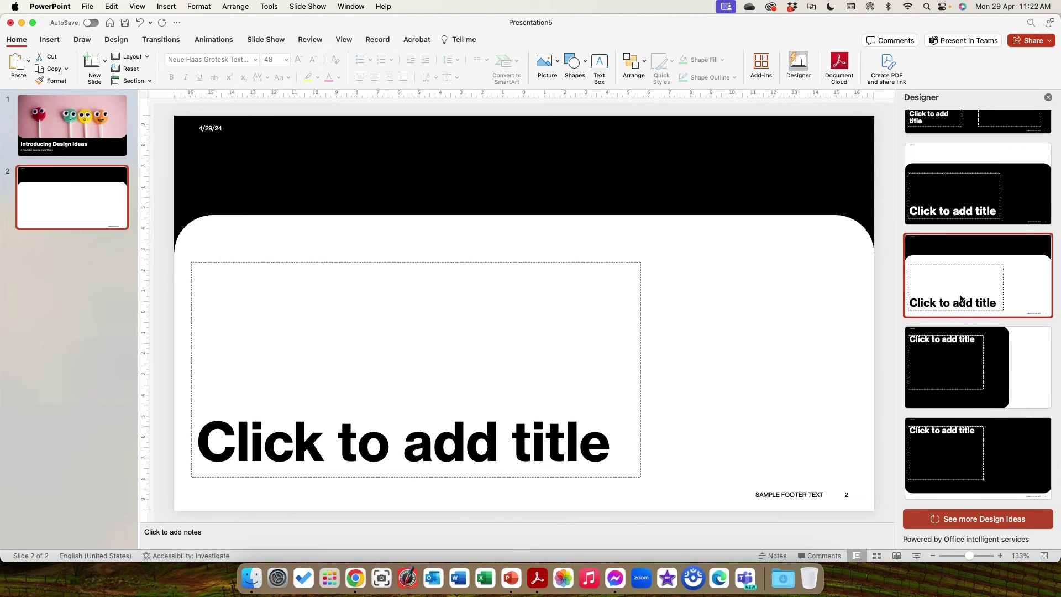
Title slide 2 'Access'
double_click(213, 130)
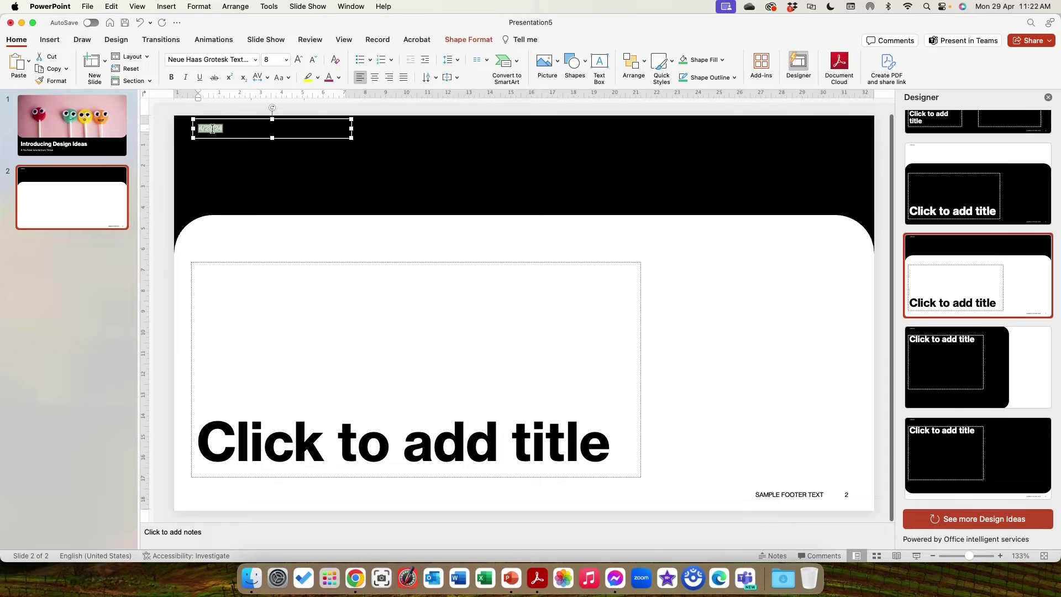
left_click(800, 495)
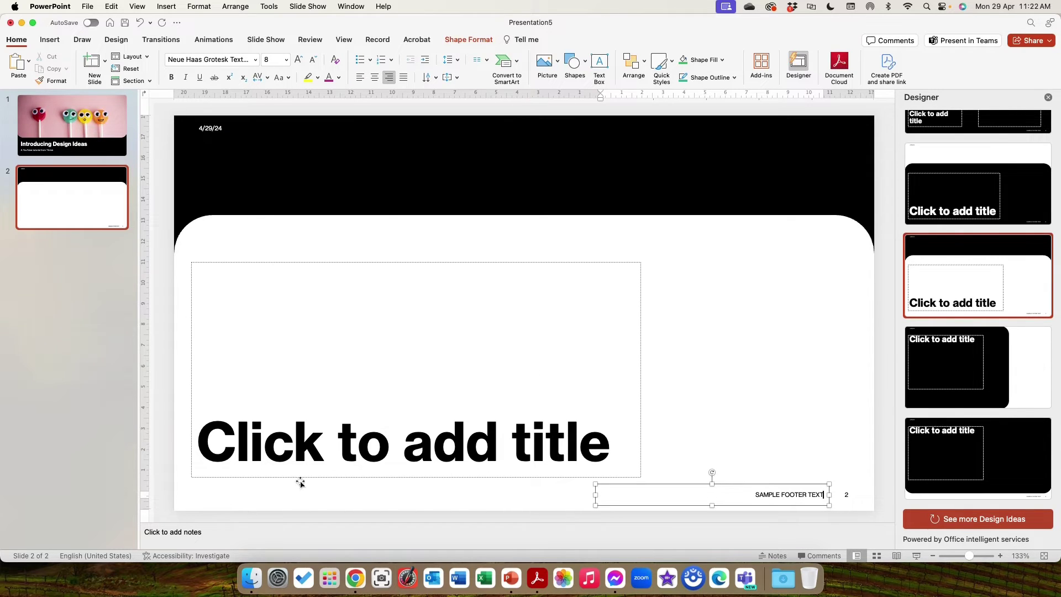
left_click(298, 450)
type("A")
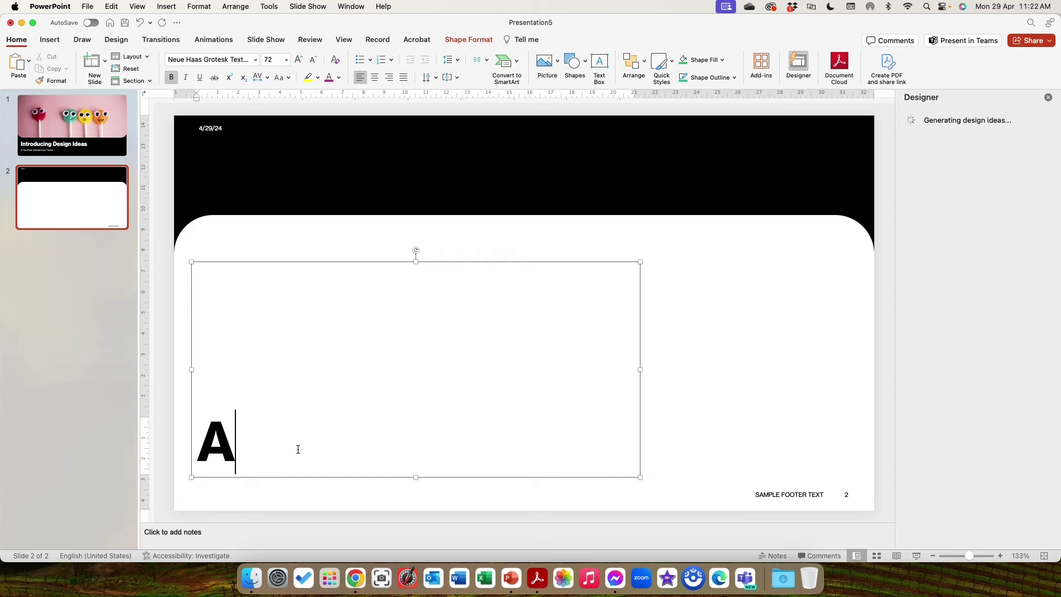
type("ccessing")
key("BackSpace")
key("BackSpace")
key("BackSpace")
key("BackSpace")
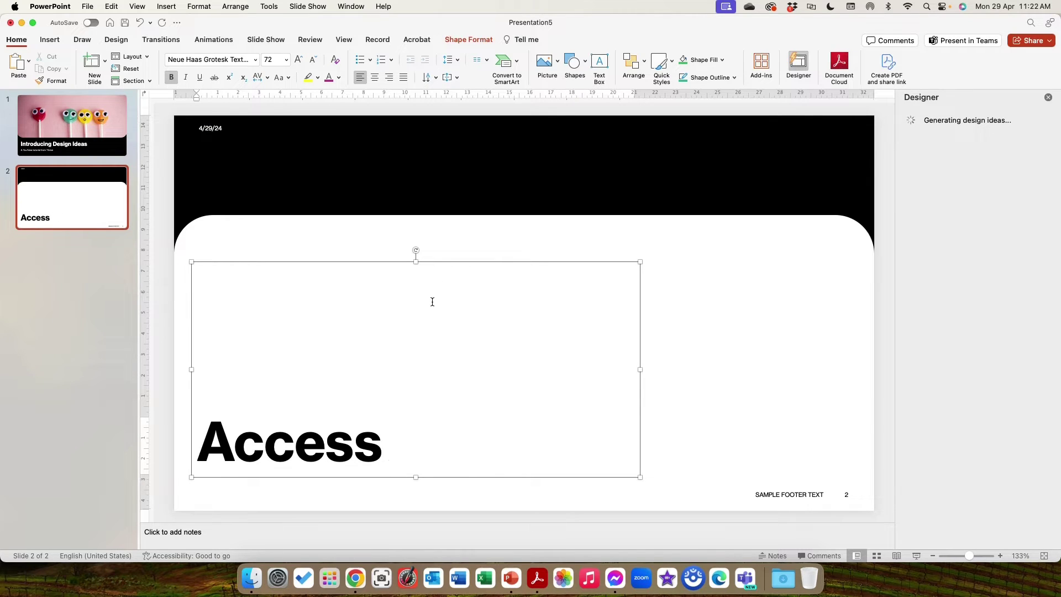
left_click(350, 242)
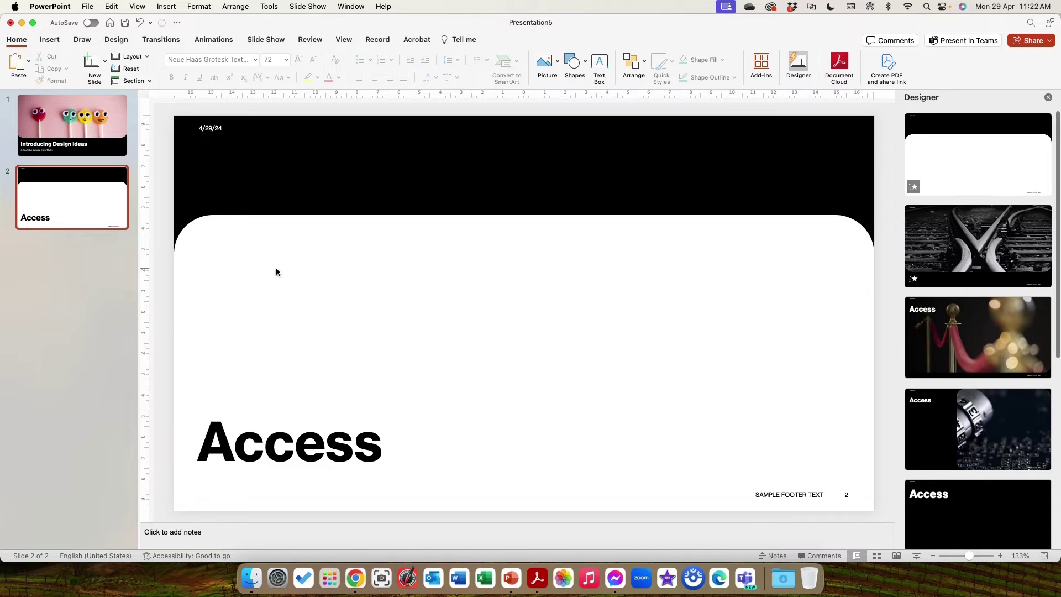
Apply a Designer layout with the Access title at the top
scroll(933, 373, "down", 4)
scroll(937, 385, "down", 3)
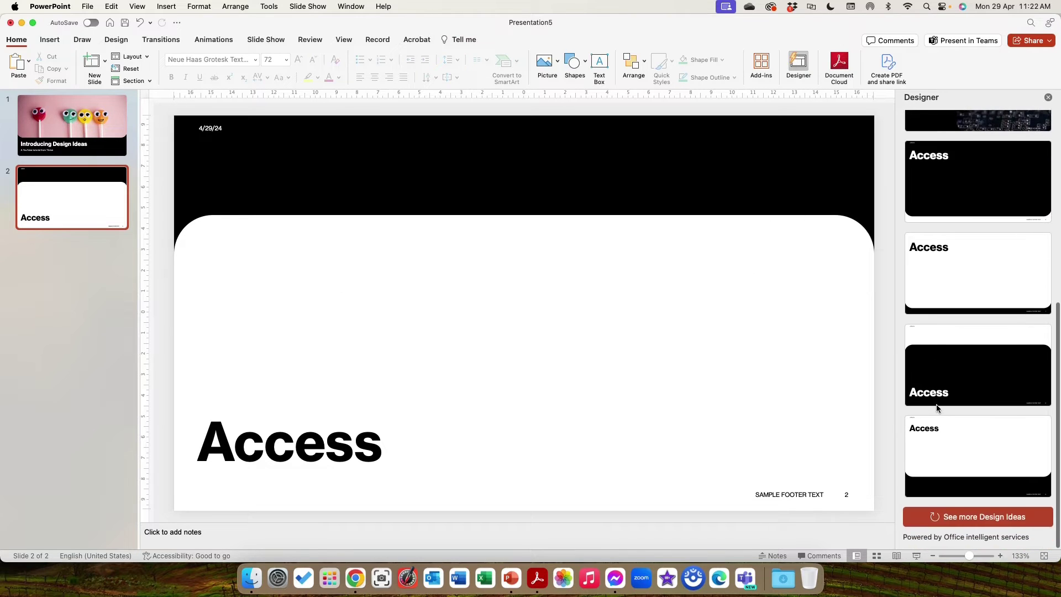
left_click(954, 266)
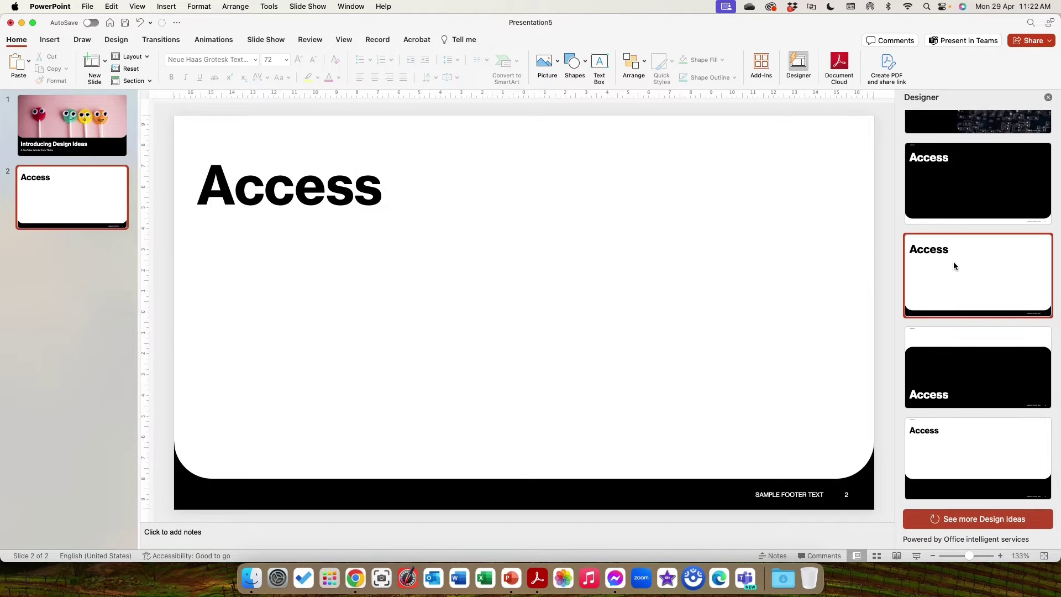
Give slide 2 the black-band design and add slide 3 with a split black-and-white layout
left_click(949, 163)
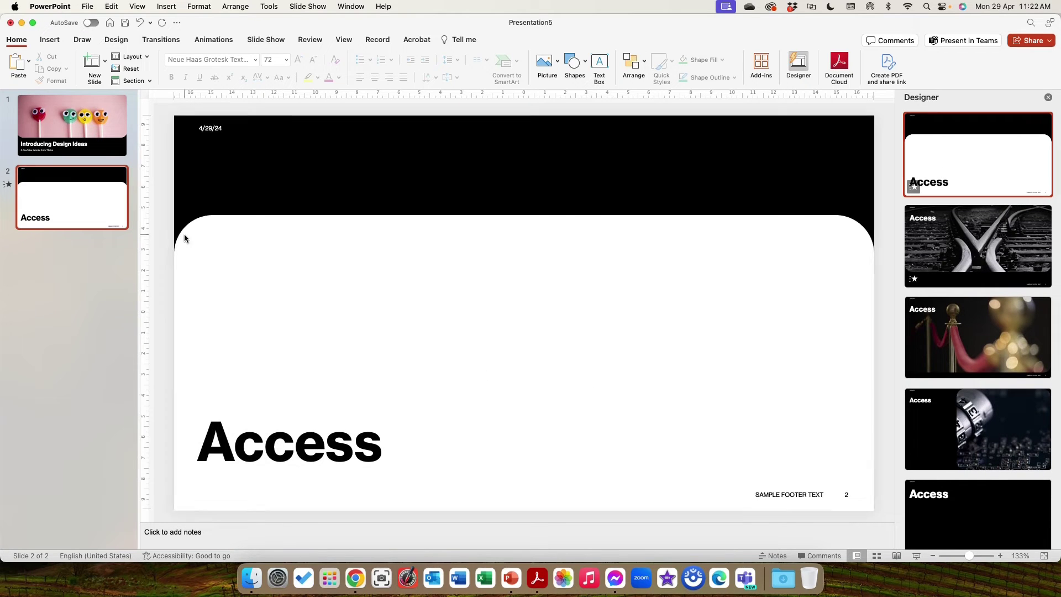
right_click(81, 212)
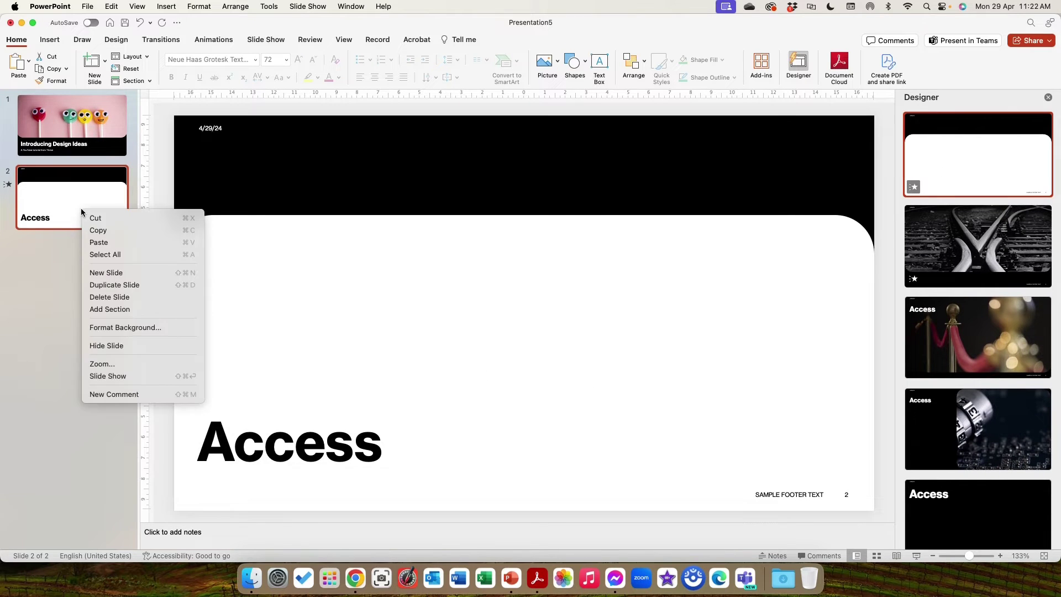
left_click(94, 273)
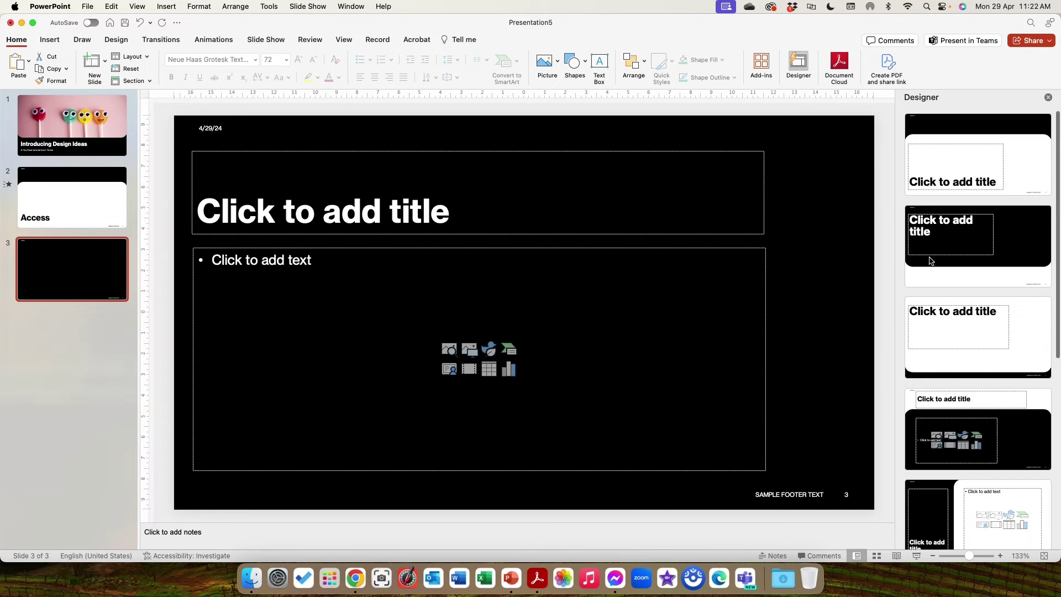
scroll(940, 361, "down", 3)
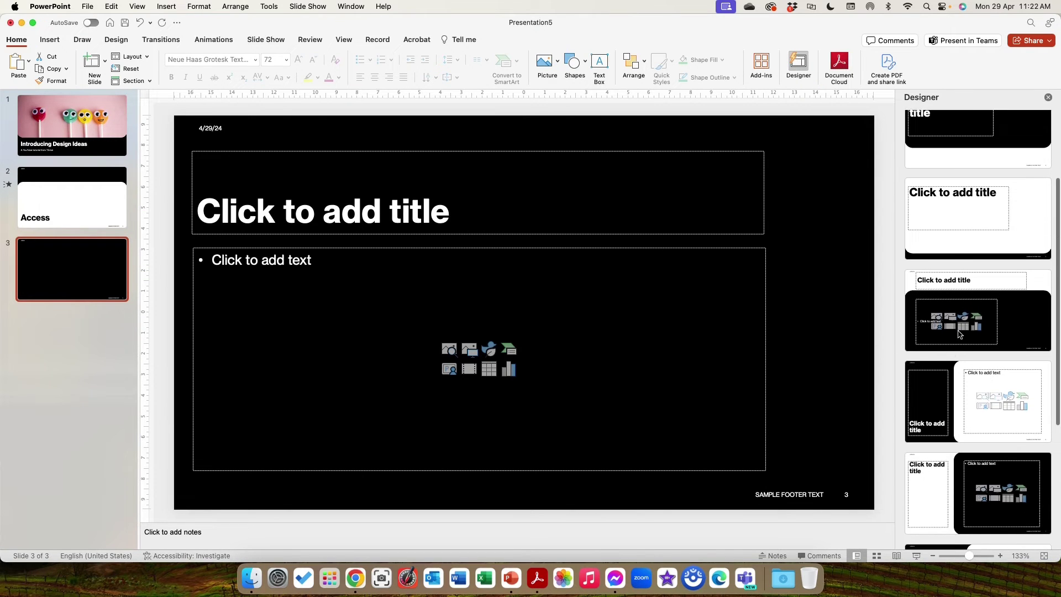
left_click(989, 415)
Title slide 3 'Access' with bullets 'Click on the Home tab' and 'Click on the Design tab'
left_click(217, 420)
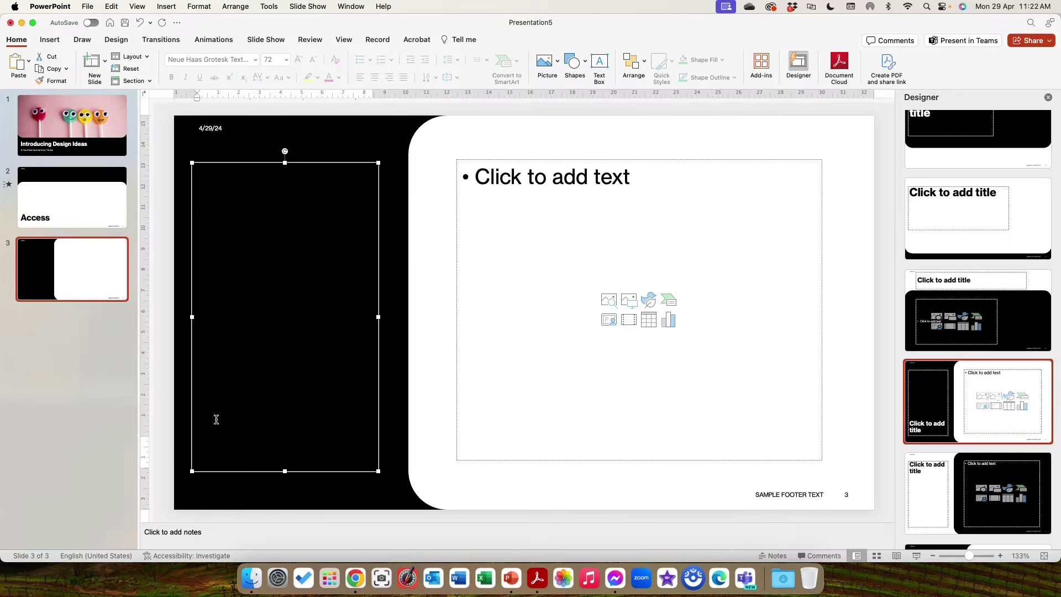
type("Access")
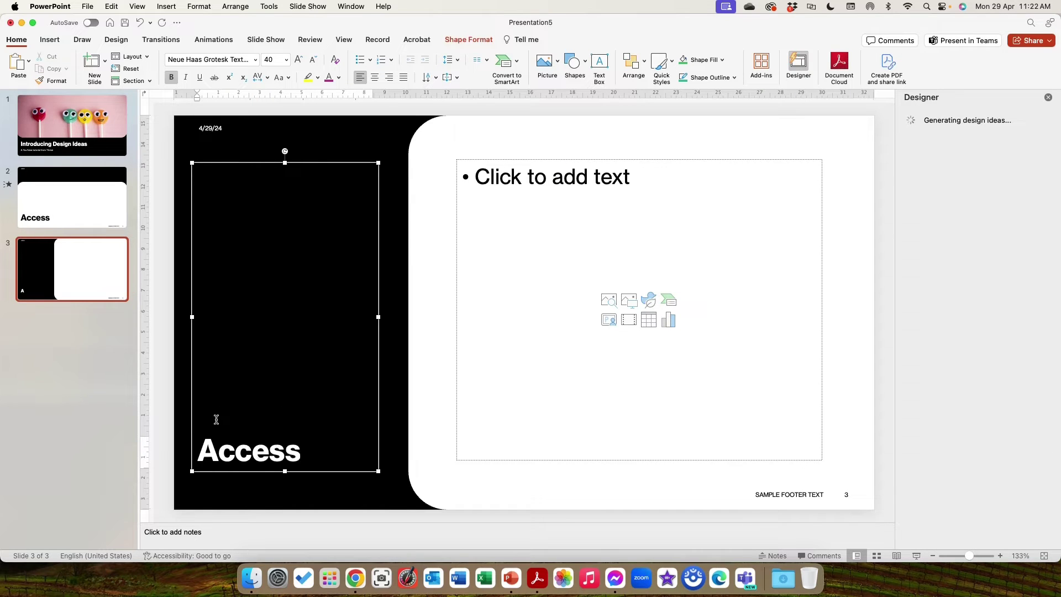
left_click(514, 179)
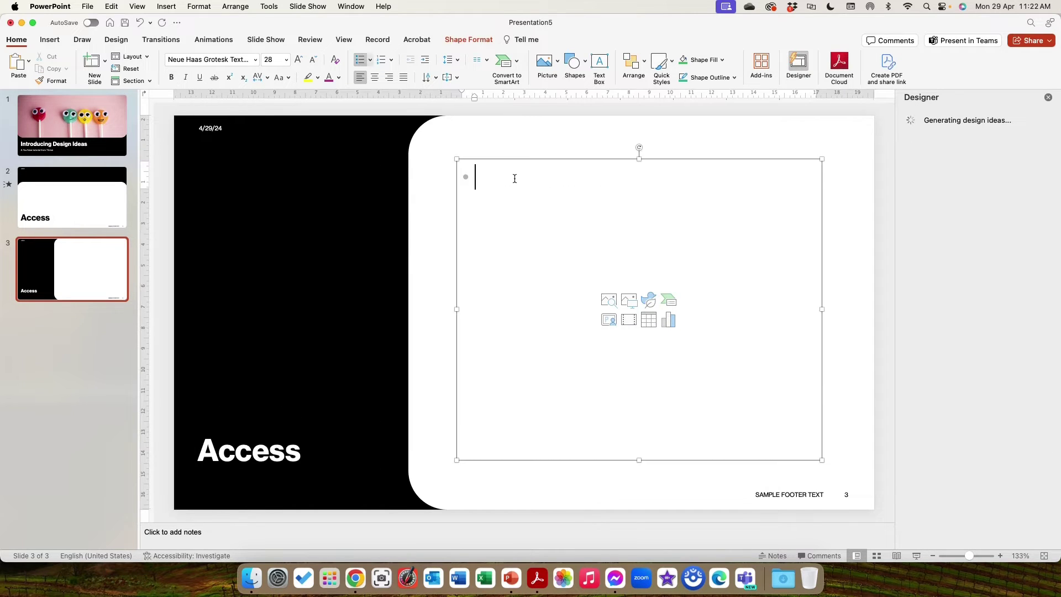
type("C")
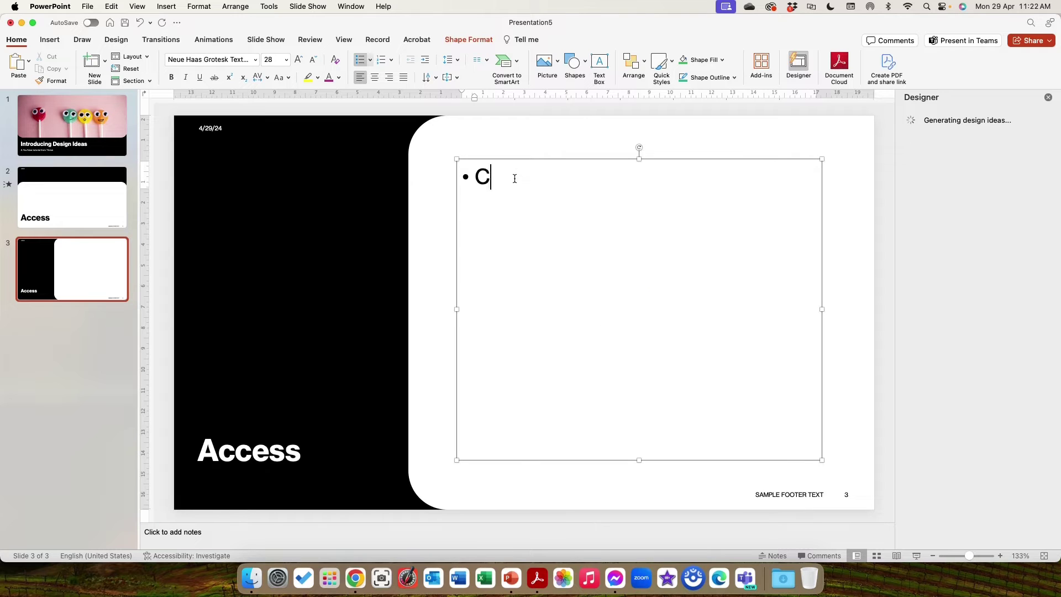
type("lick on the Home Tab")
key("BackSpace")
key("BackSpace")
key("BackSpace")
type("tab")
key("Return")
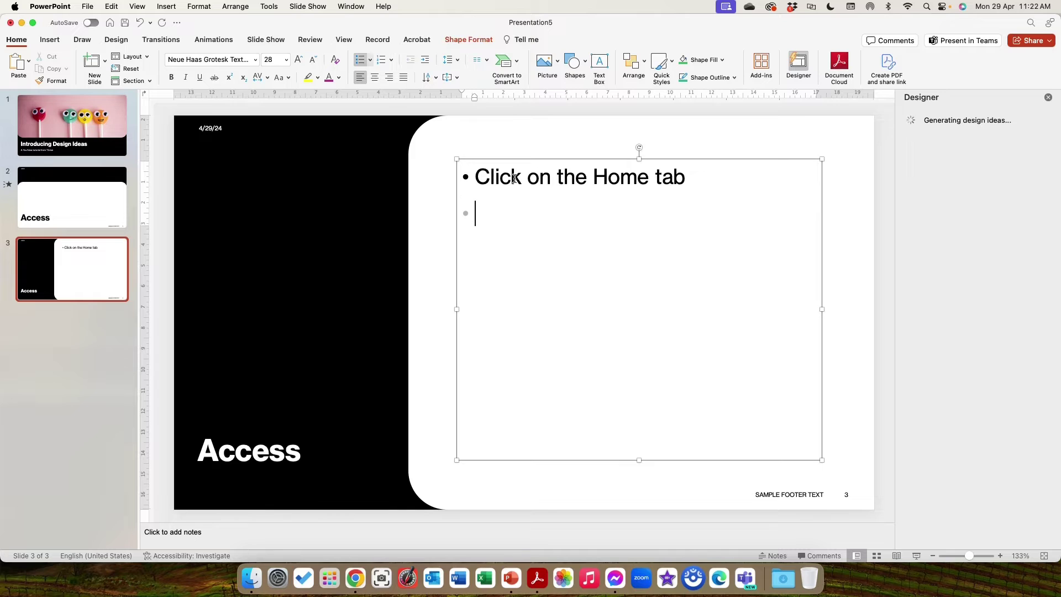
type("Click on the Des")
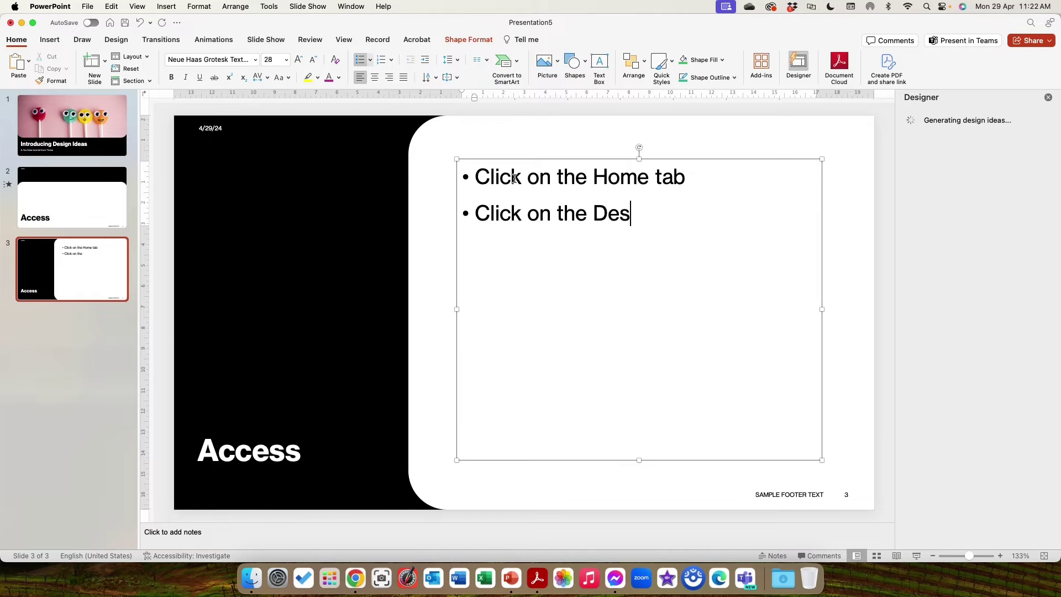
type("ign tab")
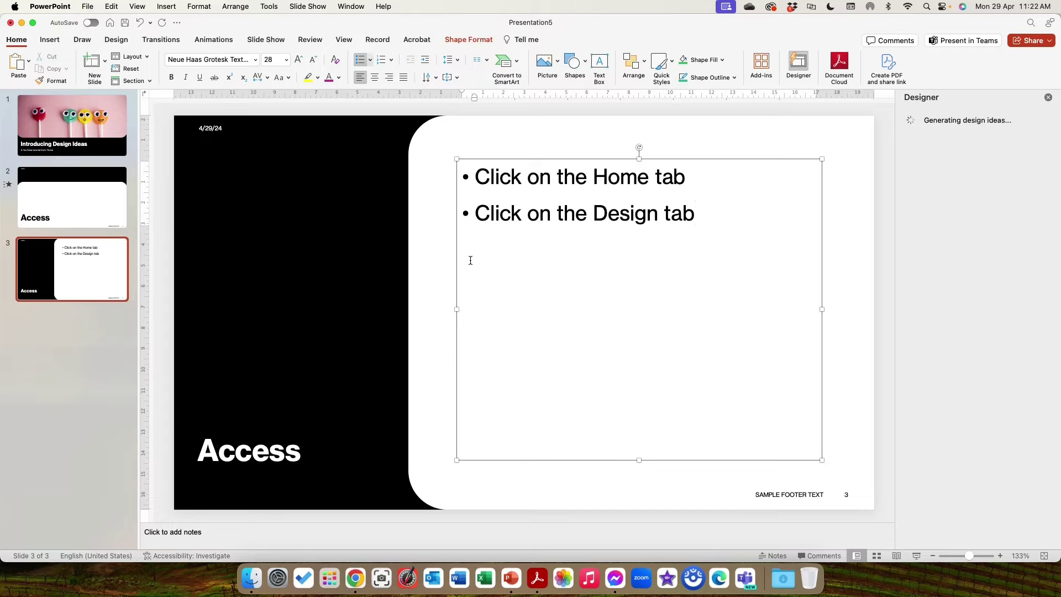
Turn slide 3's two bullets into the green two-box SmartArt design
left_click(425, 271)
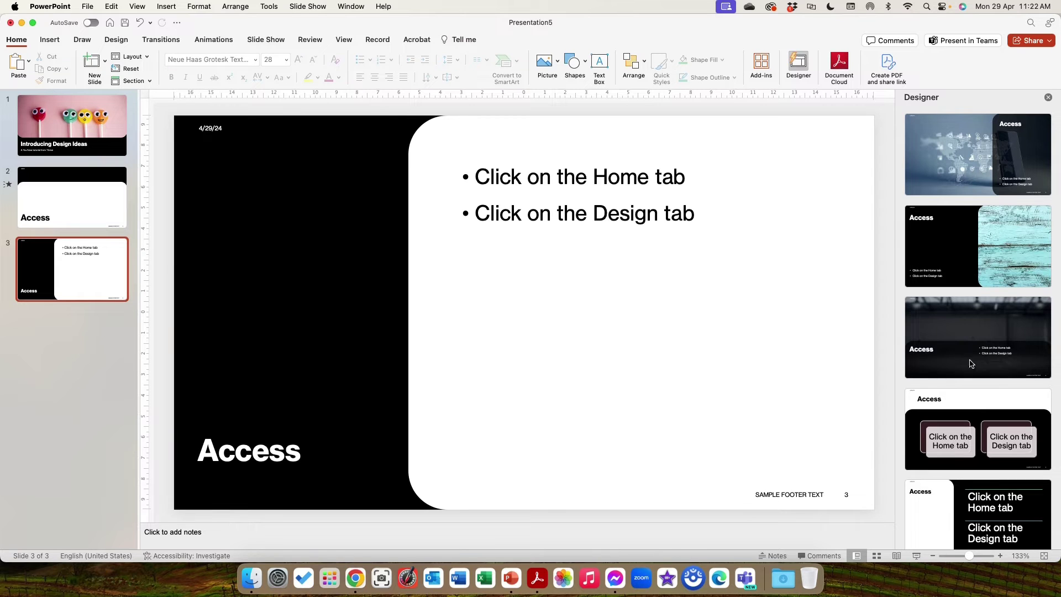
scroll(973, 370, "down", 5)
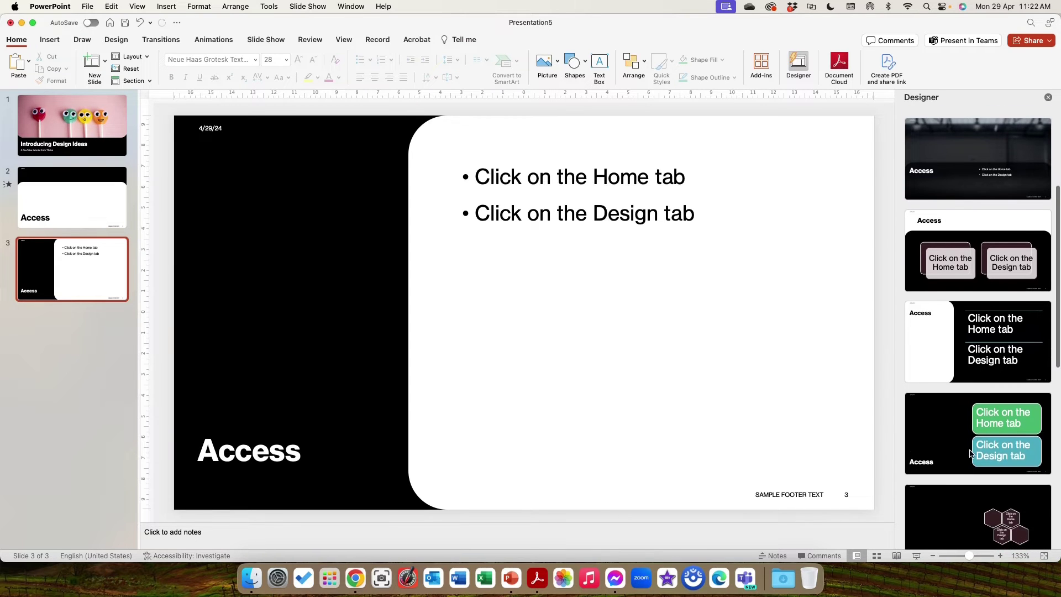
scroll(971, 455, "down", 10)
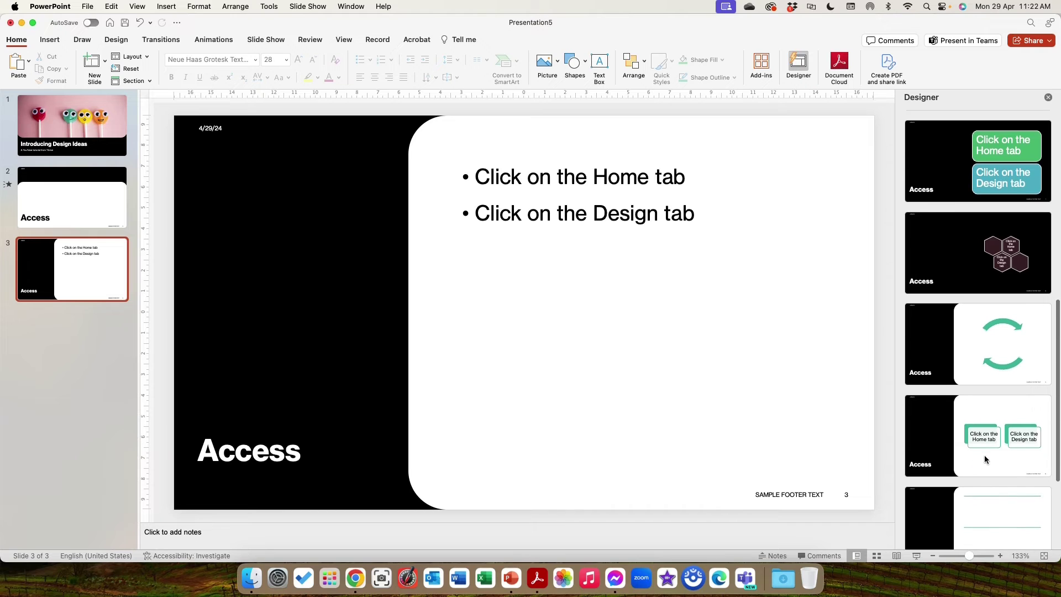
scroll(978, 469, "down", 2)
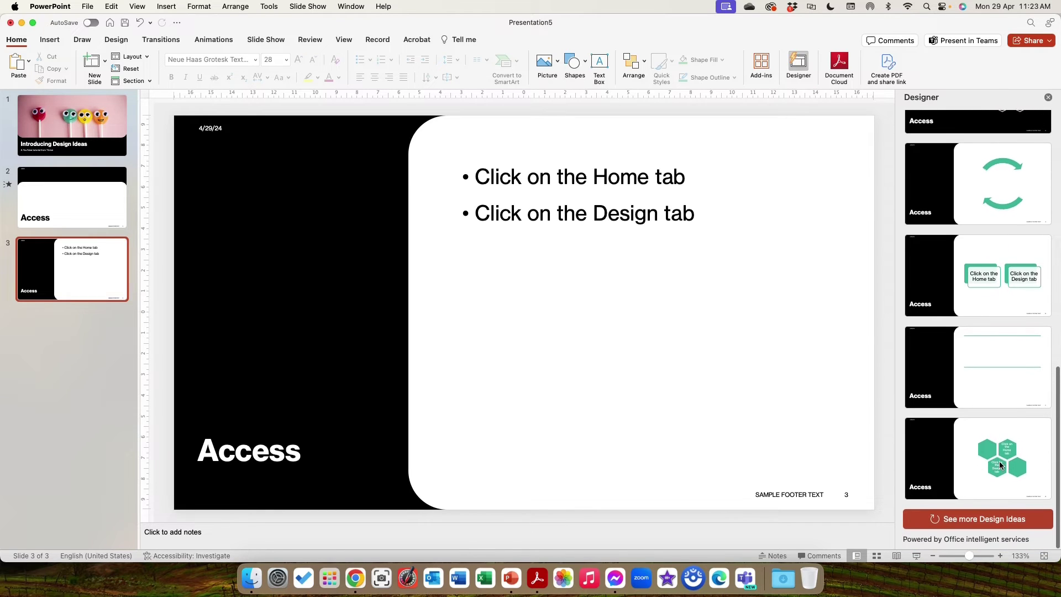
left_click(999, 373)
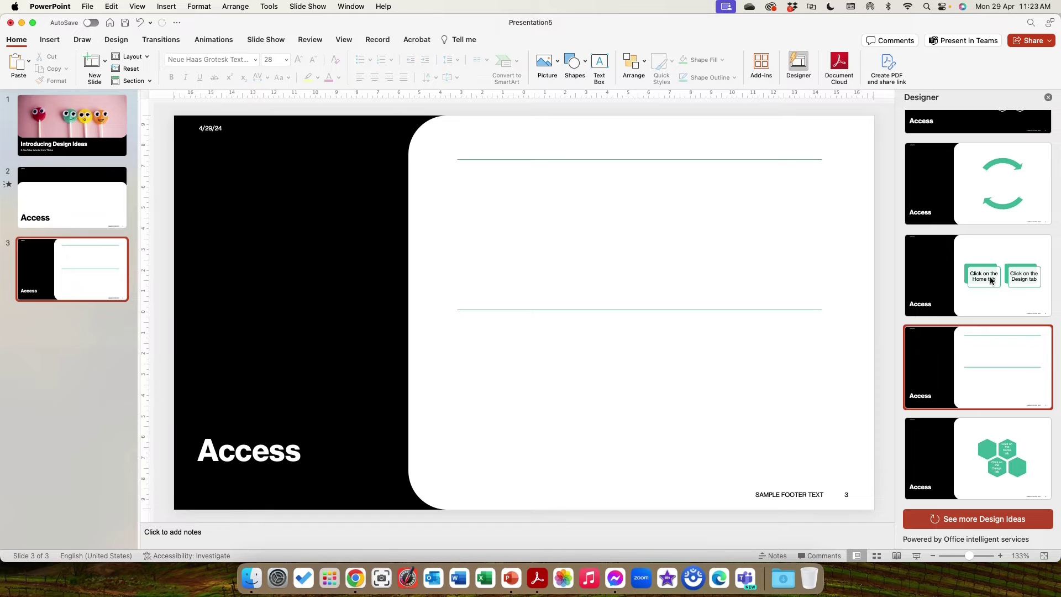
left_click(615, 223)
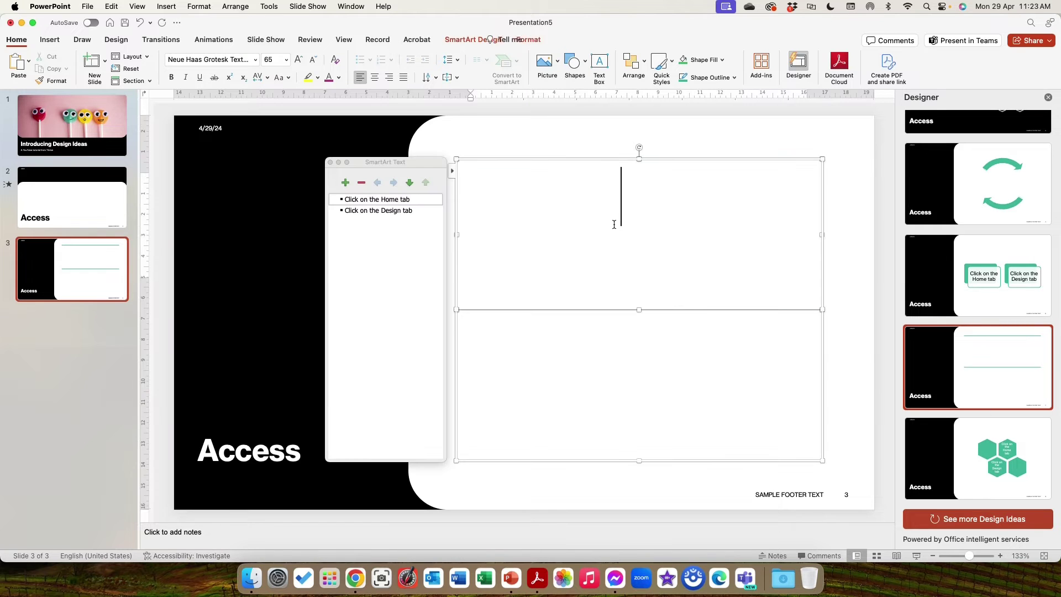
left_click(963, 275)
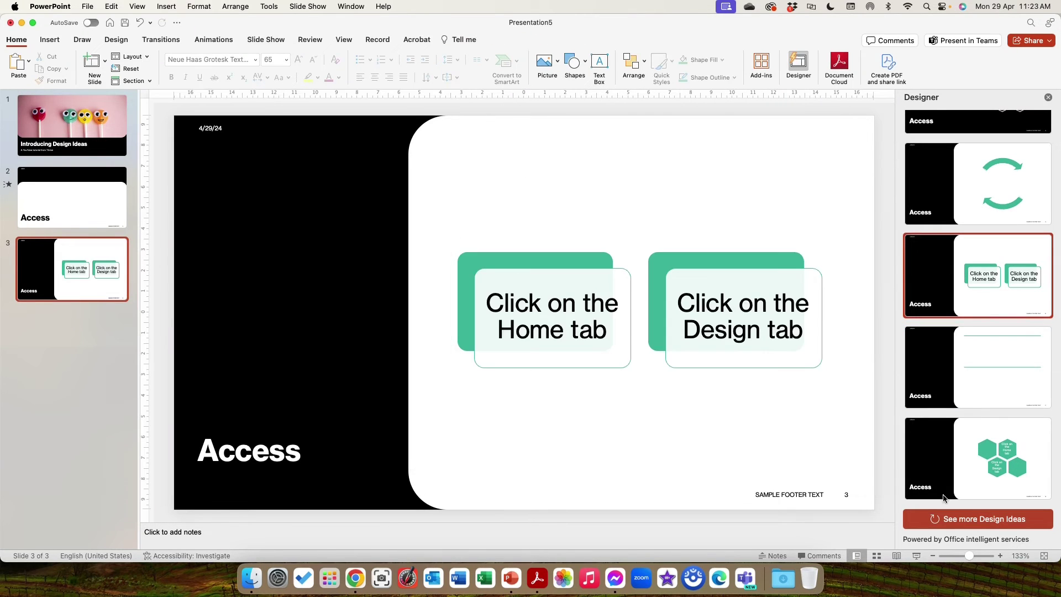
Load and browse more design ideas for slide 3
left_click(973, 519)
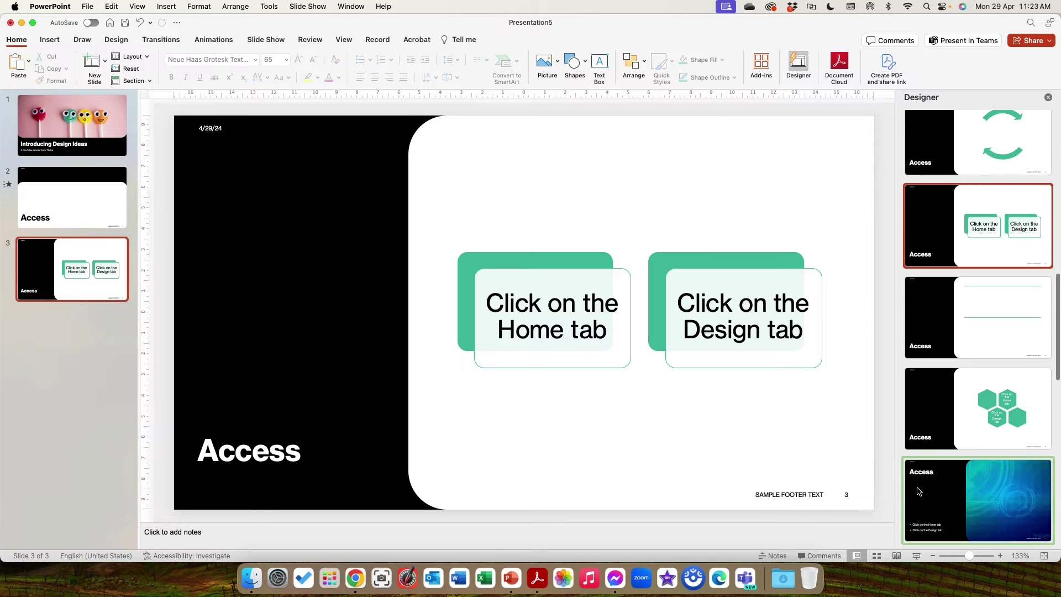
scroll(921, 453, "down", 10)
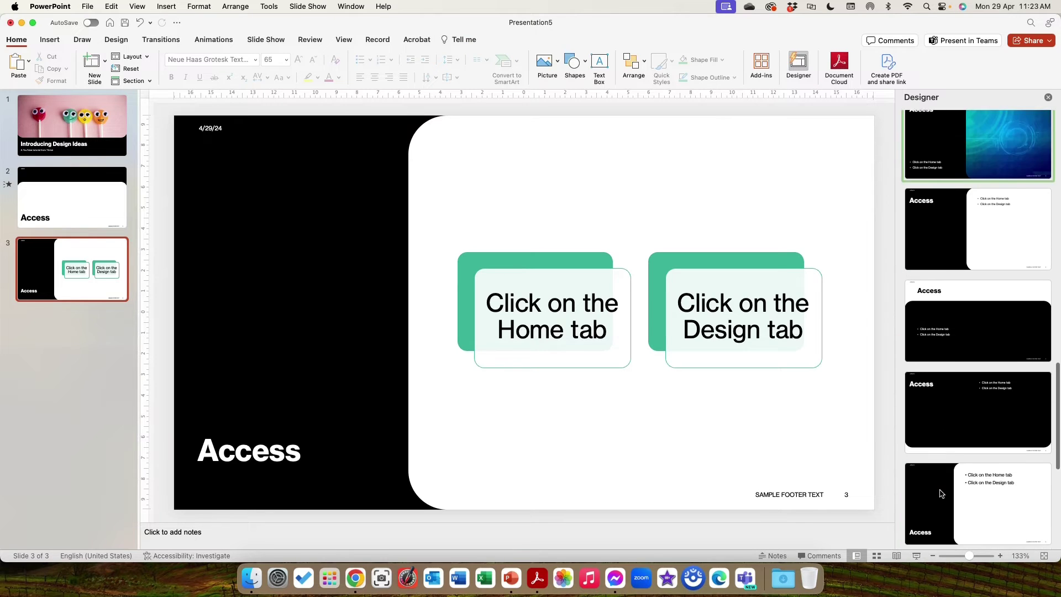
scroll(940, 489, "down", 5)
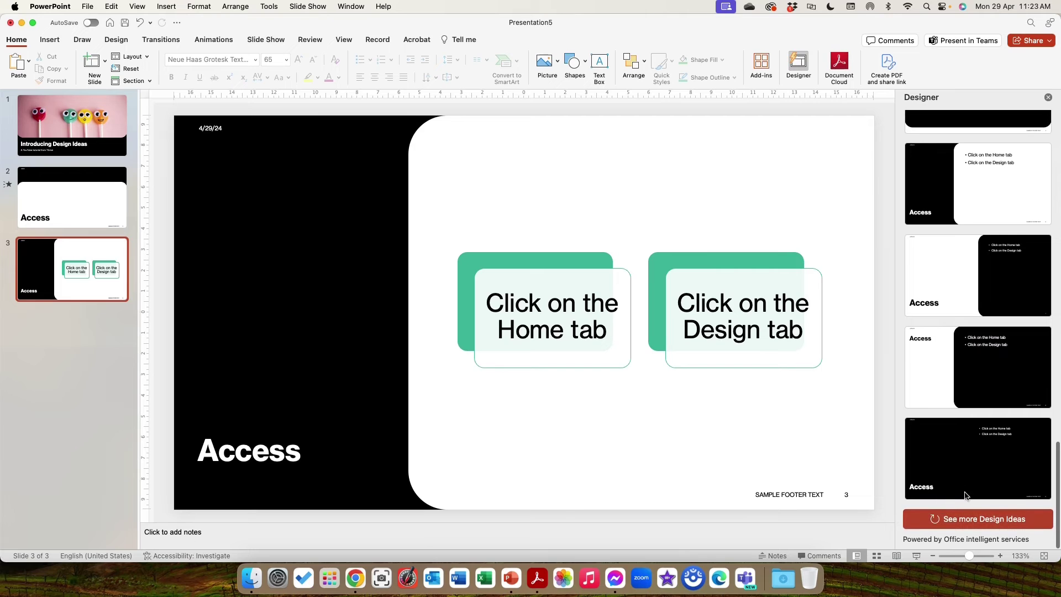
scroll(958, 389, "up", 5)
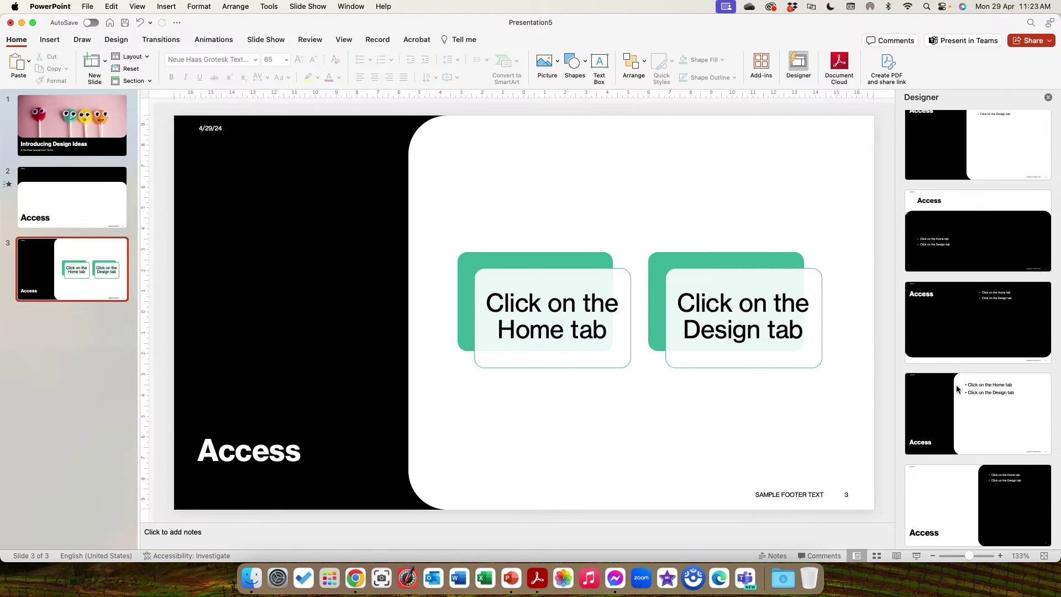
Add a blank slide after slide 3 and duplicate slide 3 as slide 4
right_click(71, 288)
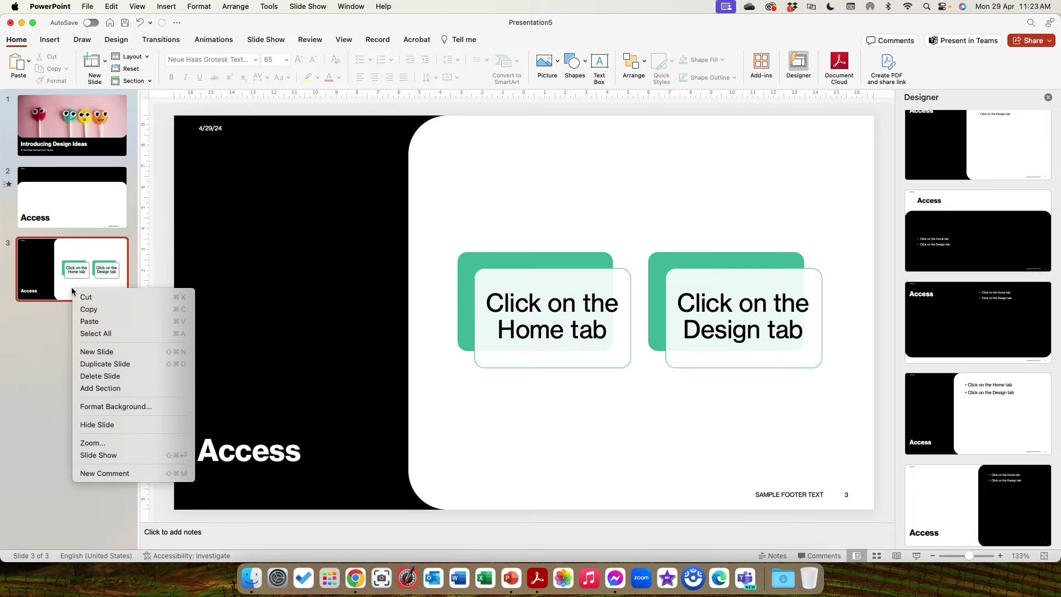
left_click(103, 352)
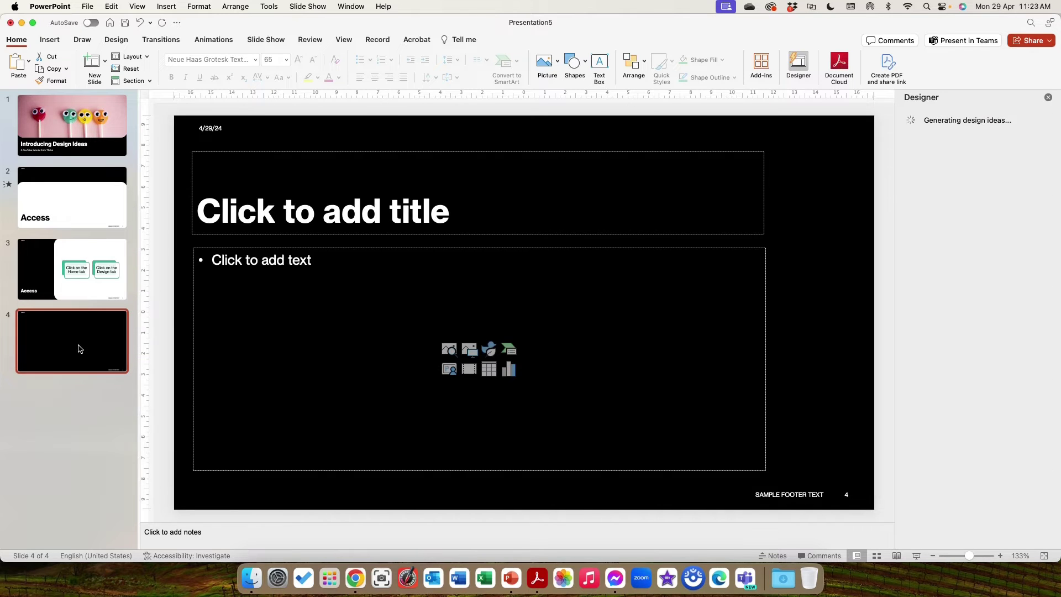
right_click(77, 291)
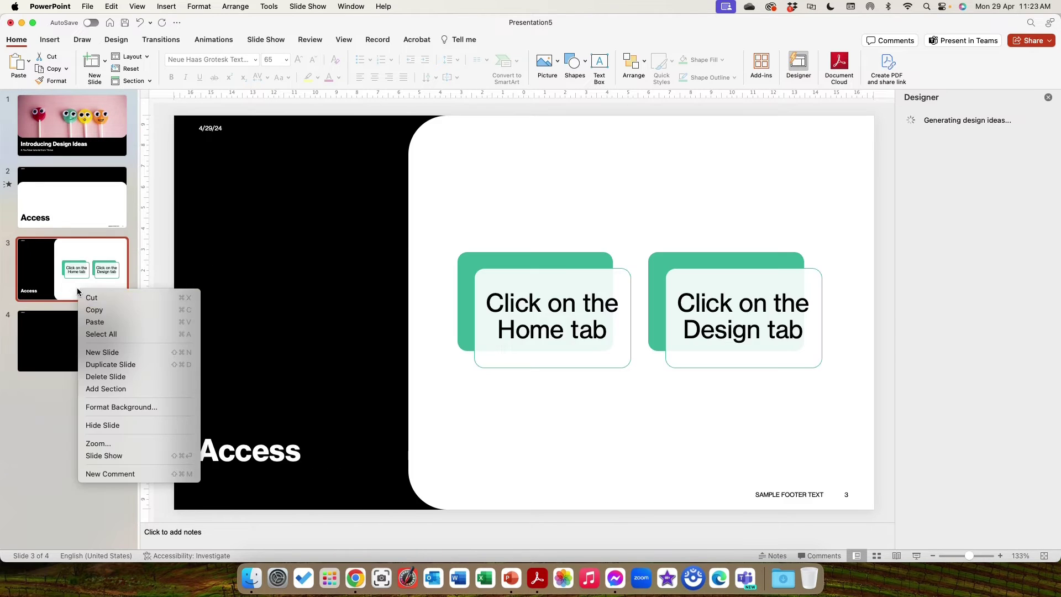
left_click(114, 365)
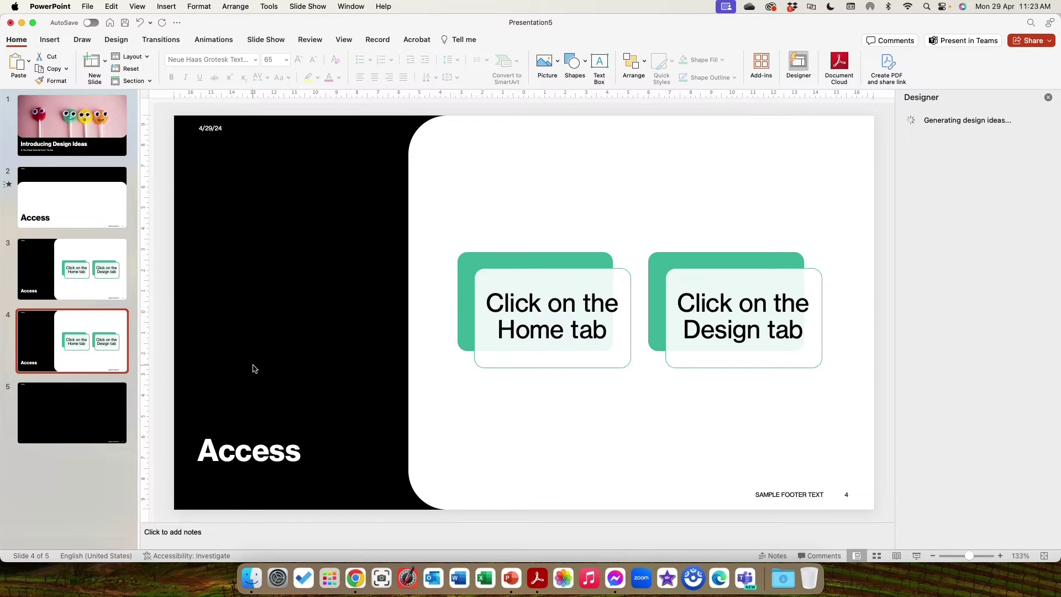
Apply the stacked white-on-black text-block design to slide 4
left_click(45, 403)
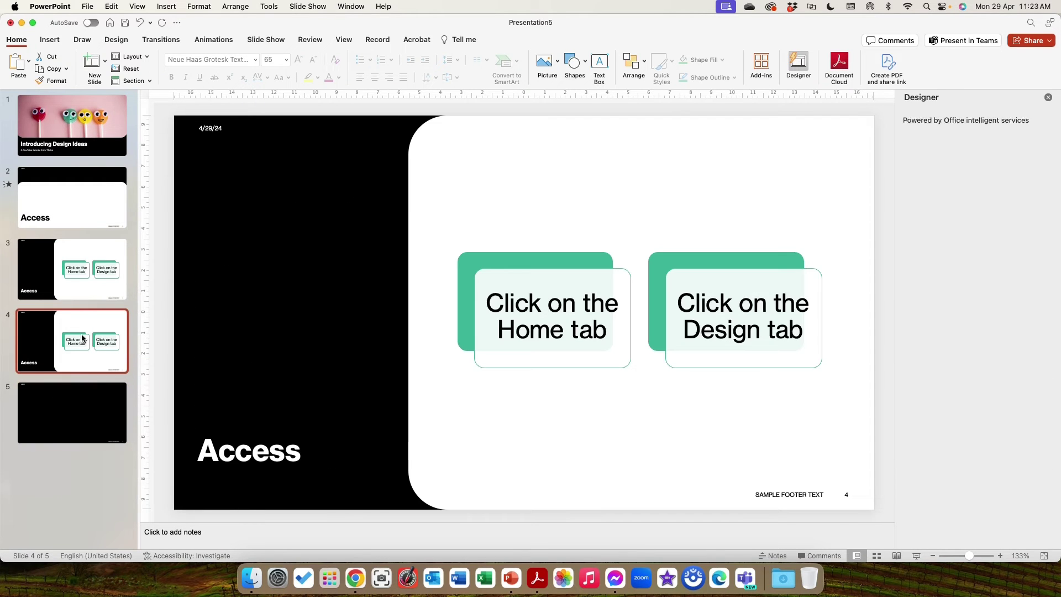
left_click(84, 339)
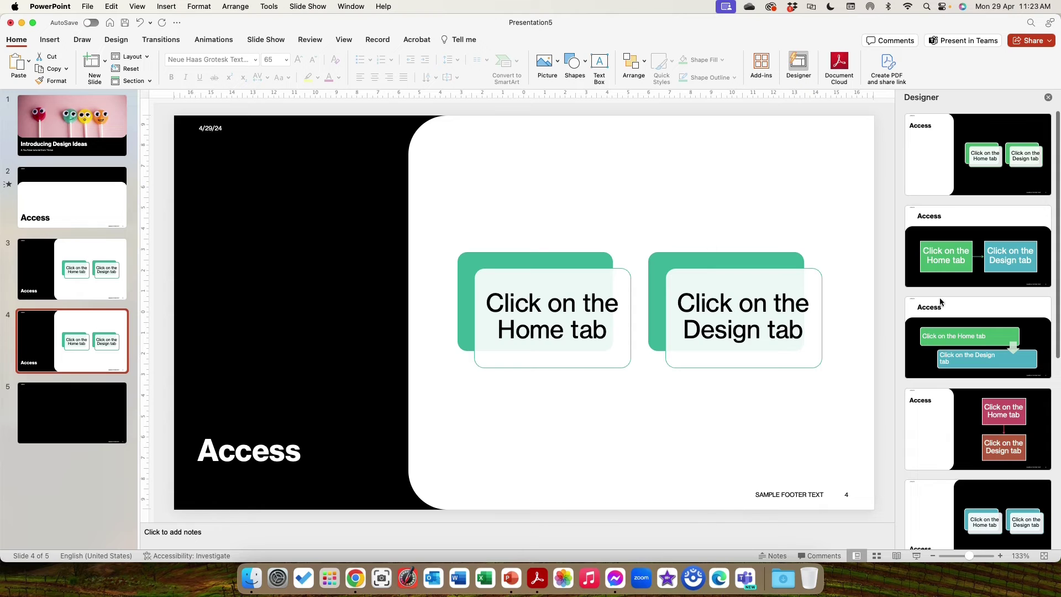
scroll(970, 454, "down", 10)
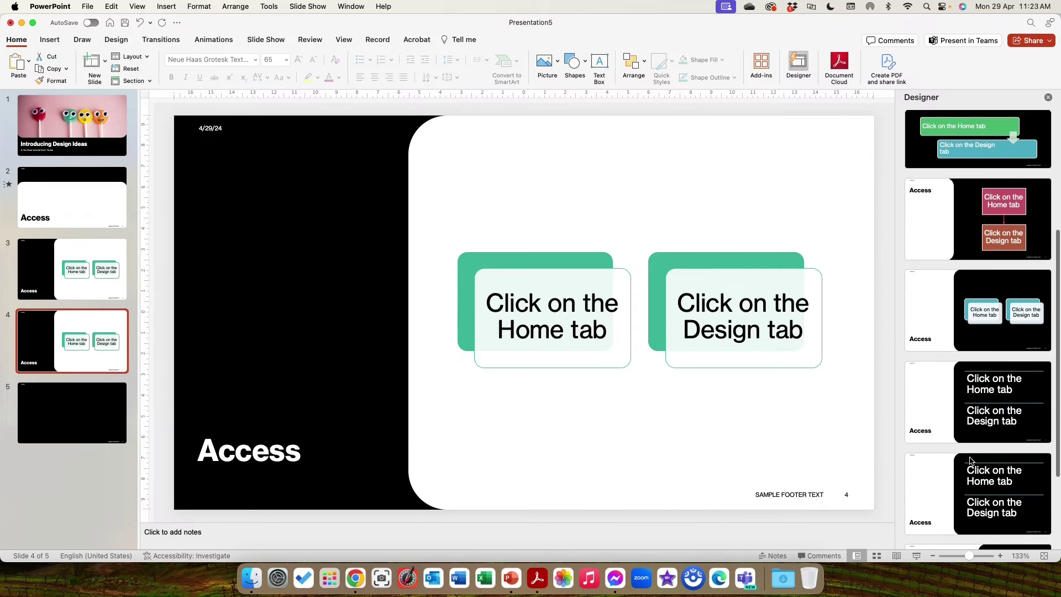
left_click(940, 366)
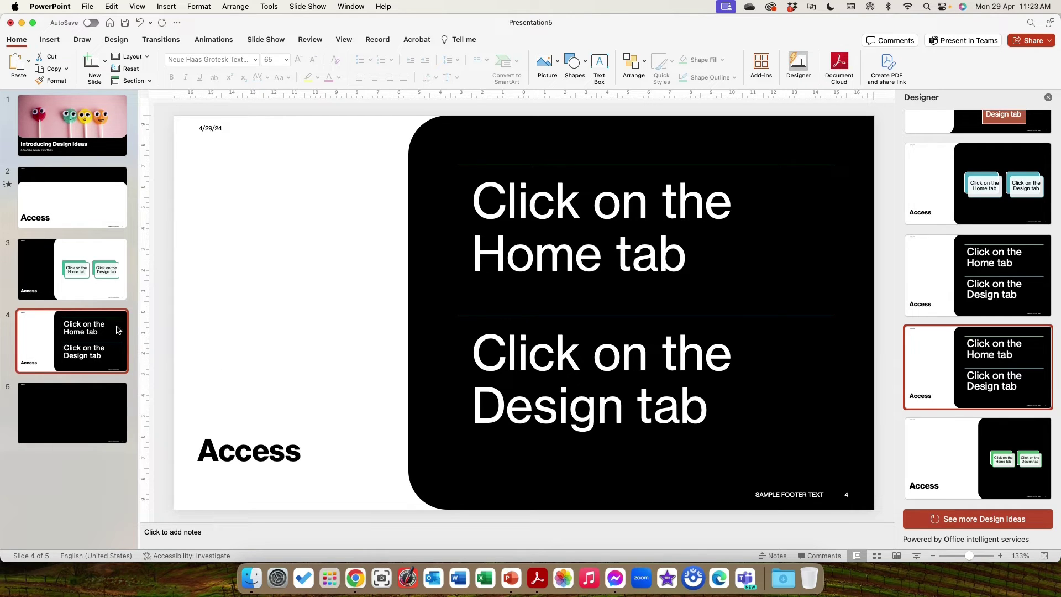
Set the 'Click on the Home tab' step text to Century Gothic
left_click(462, 147)
left_click(549, 233)
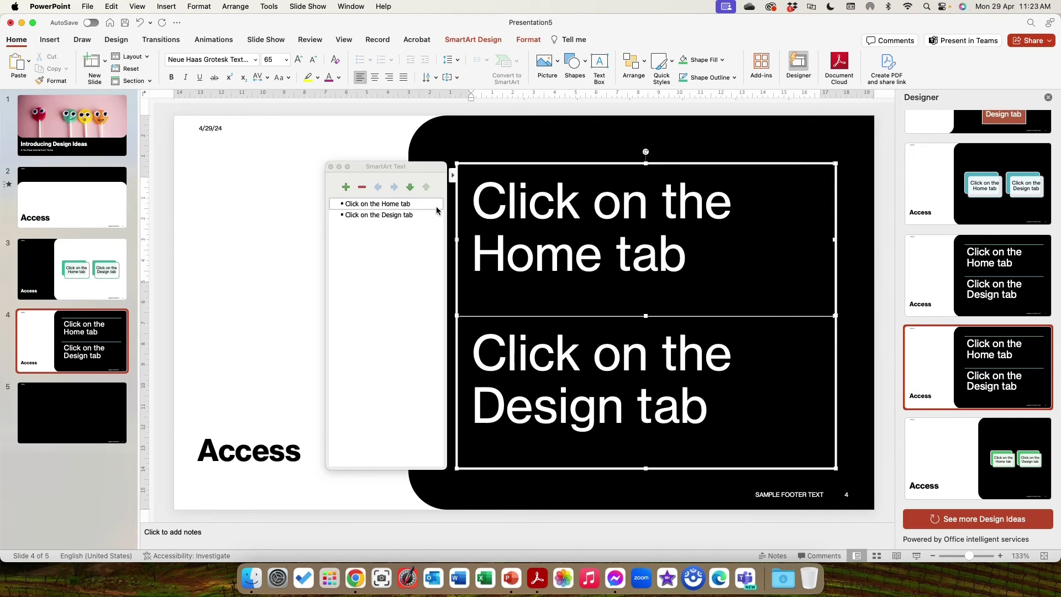
double_click(534, 222)
triple_click(534, 222)
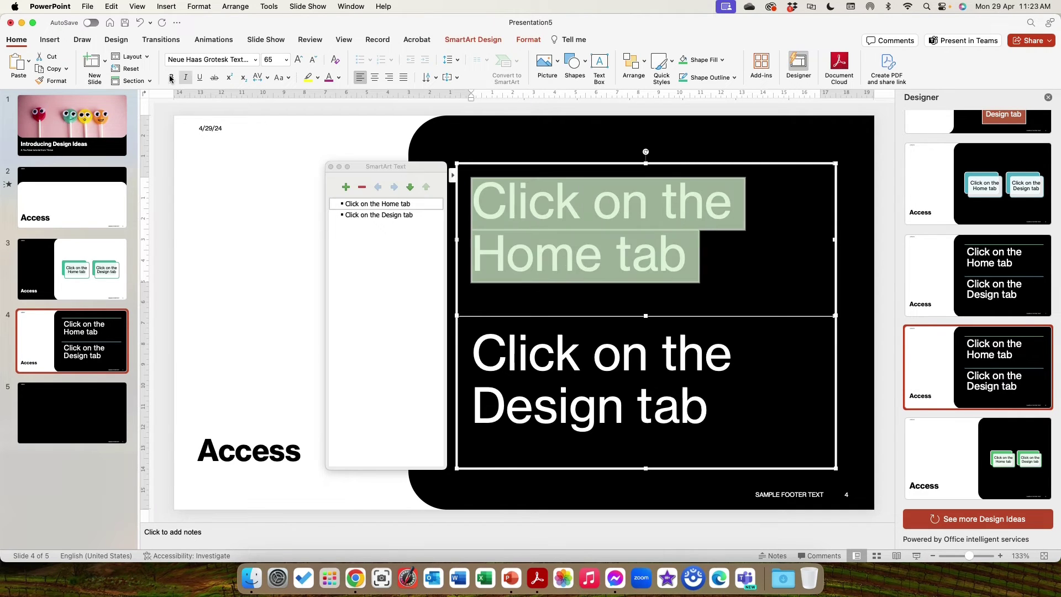
left_click(255, 60)
left_click(220, 177)
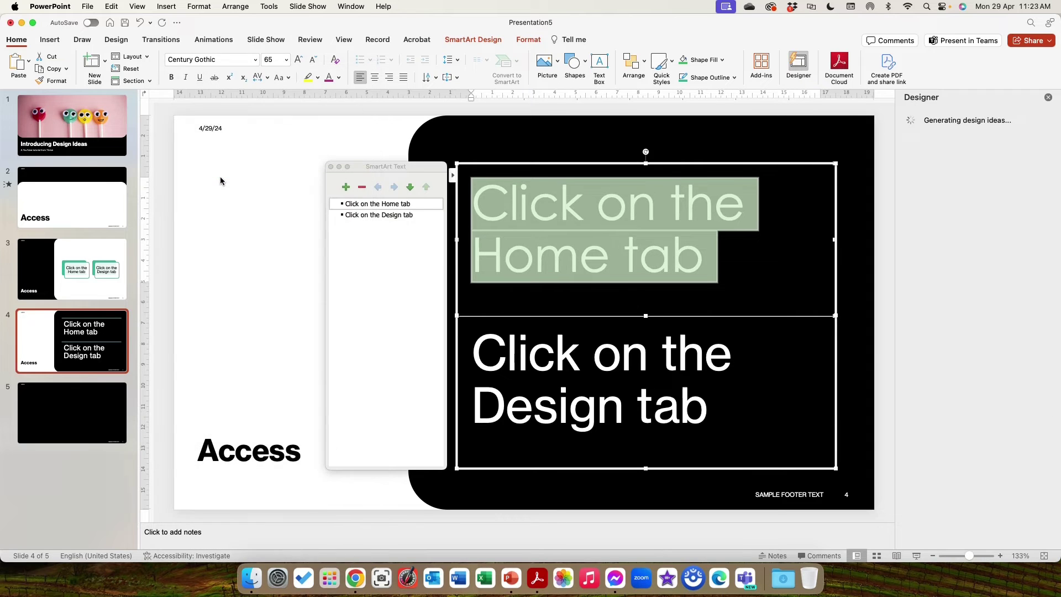
left_click(339, 79)
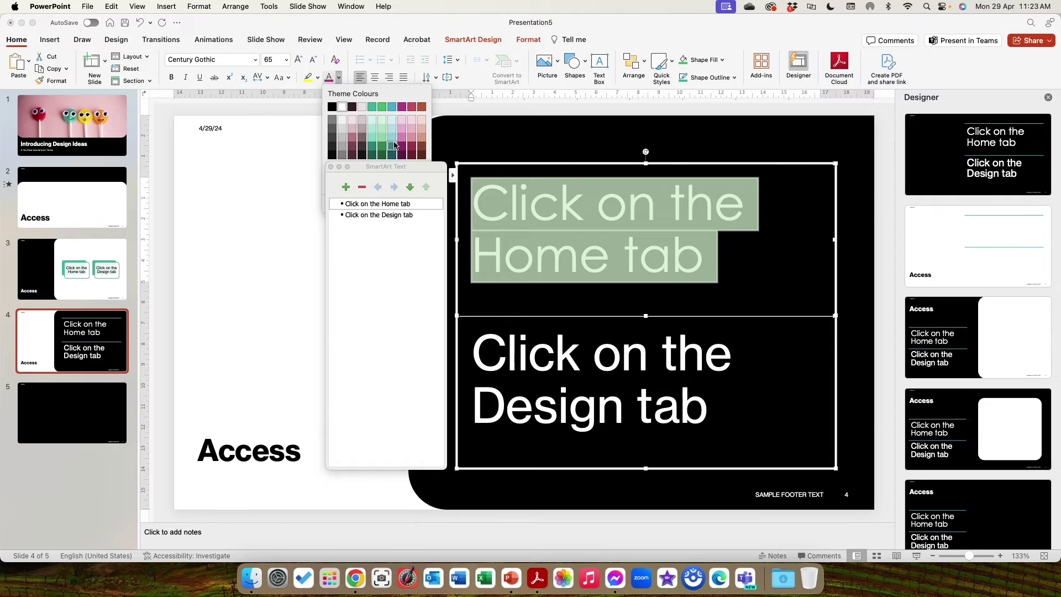
left_click(273, 156)
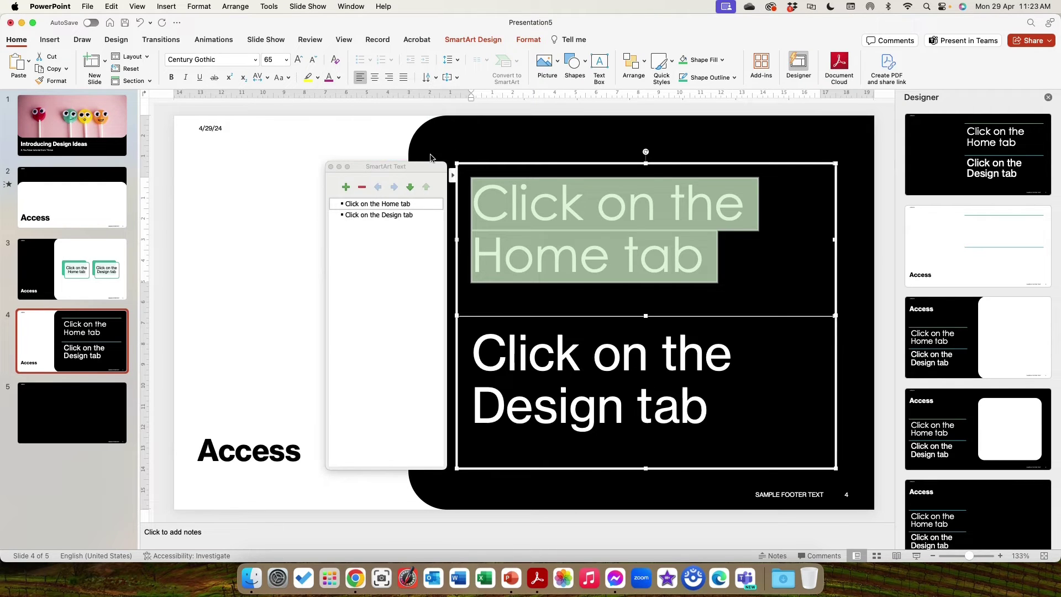
left_click(485, 156)
Set the 'Click on the Design tab' step text to Century Gothic
triple_click(550, 370)
left_click(339, 77)
left_click(339, 78)
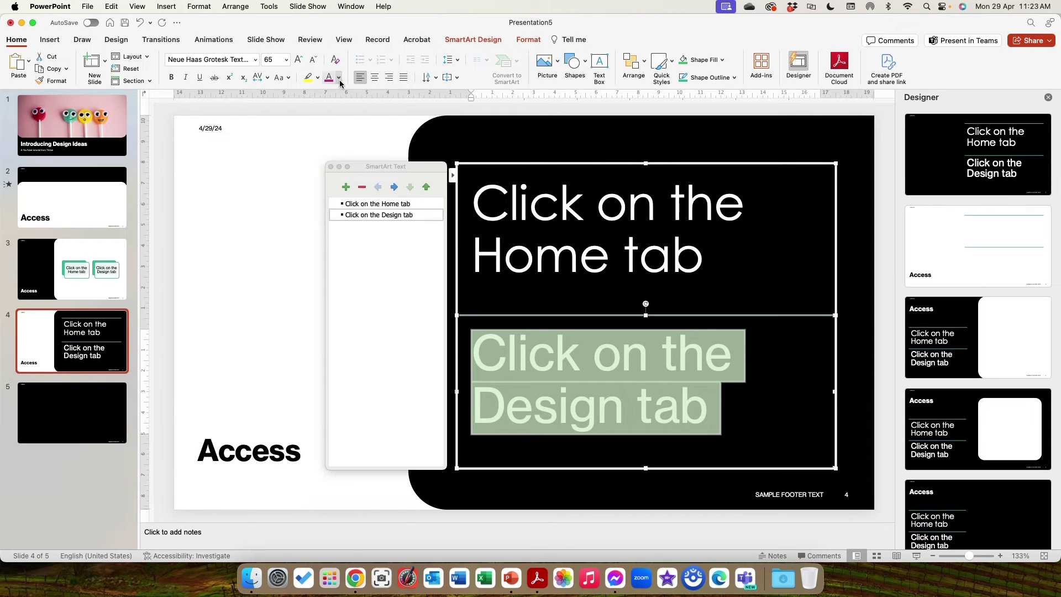
left_click(256, 60)
left_click(214, 158)
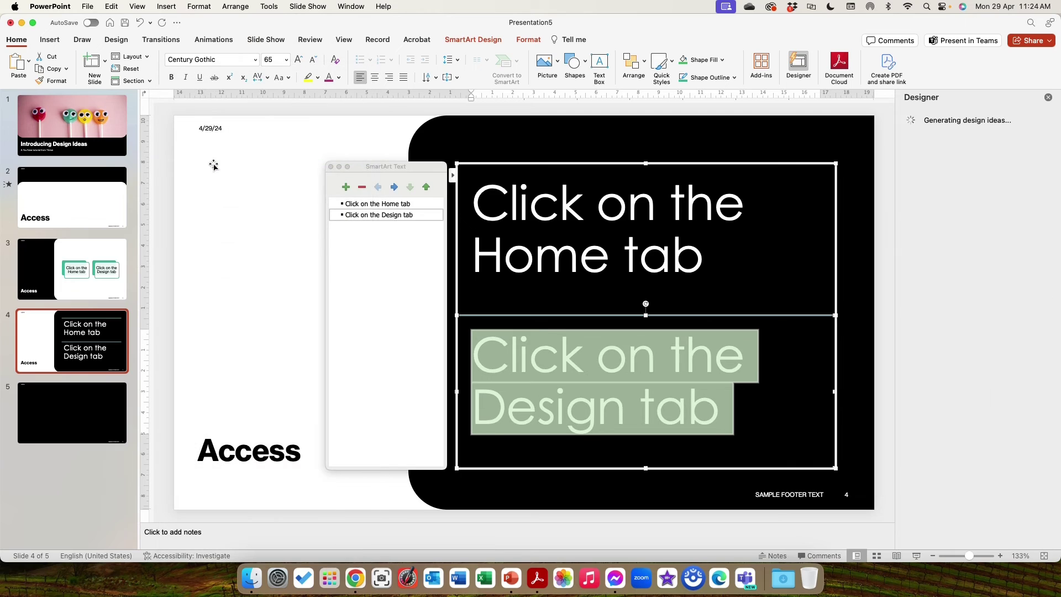
left_click(214, 166)
Colour the Access title with custom hex ACC196 sage green
left_click(237, 451)
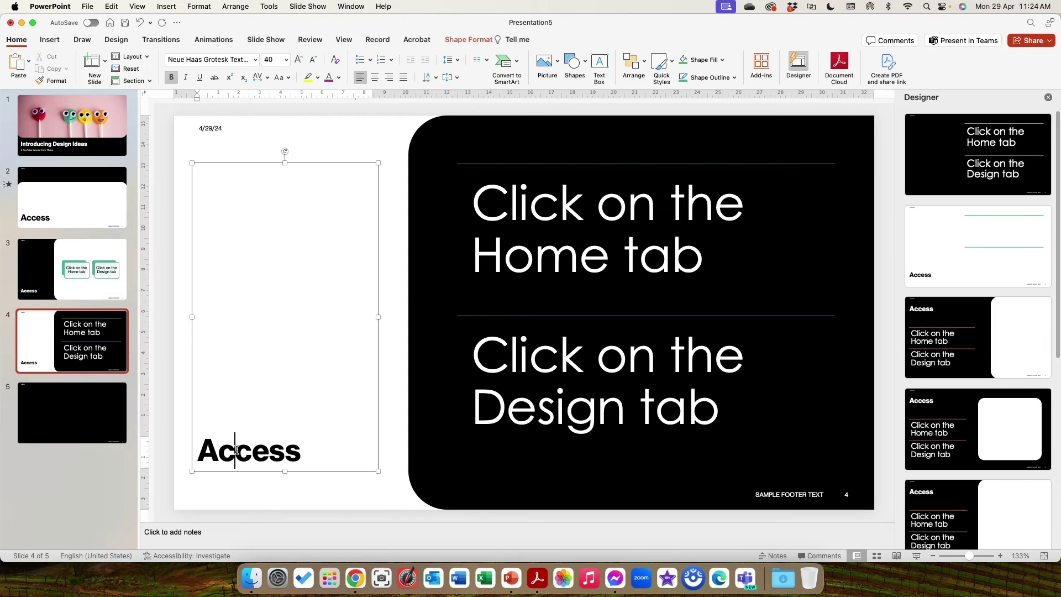
double_click(236, 450)
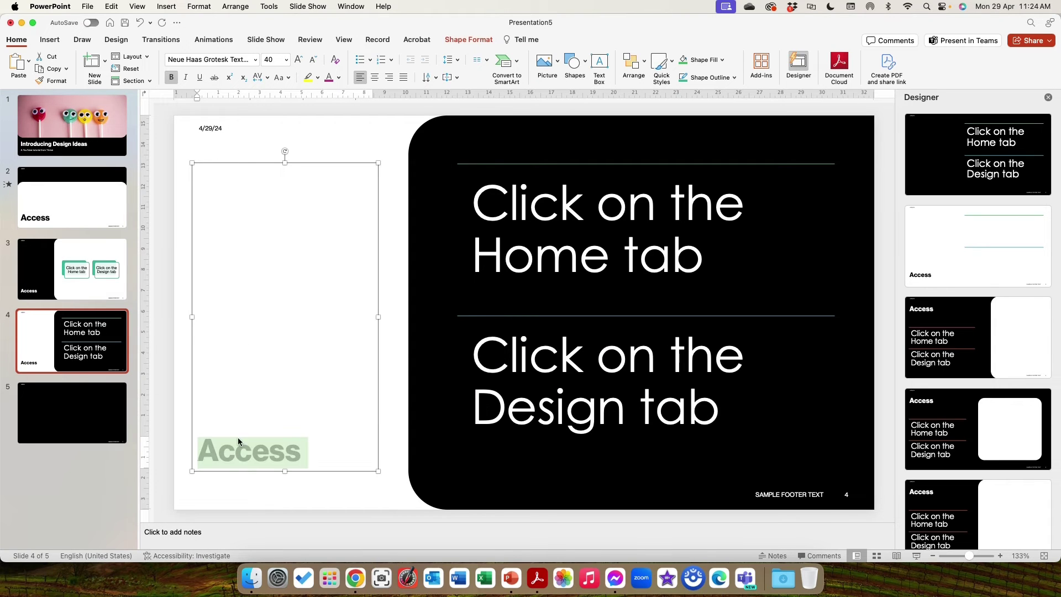
left_click(339, 78)
left_click(360, 209)
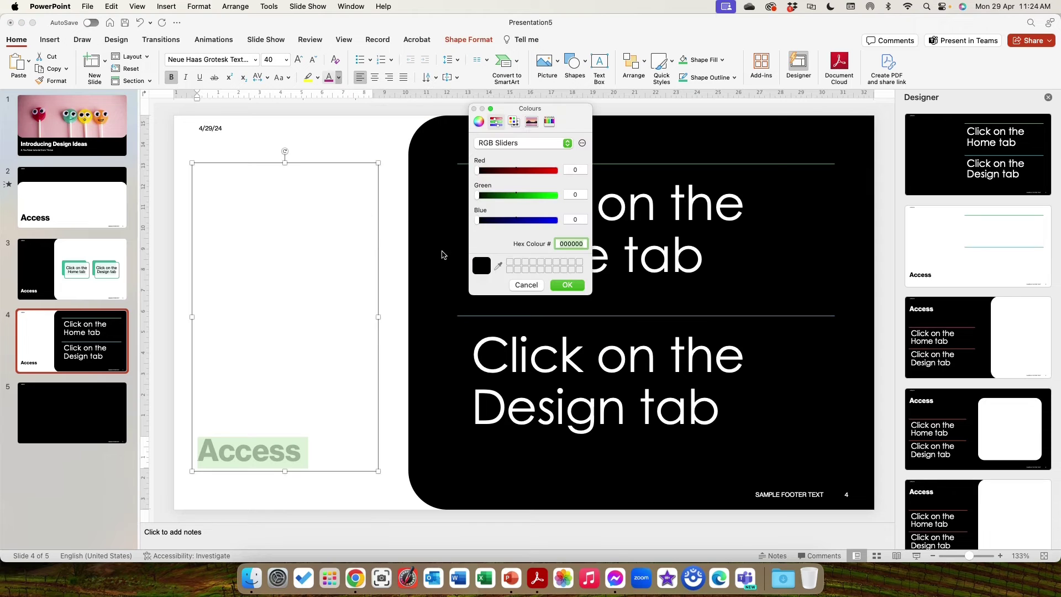
double_click(559, 246)
type("acc196")
left_click(568, 284)
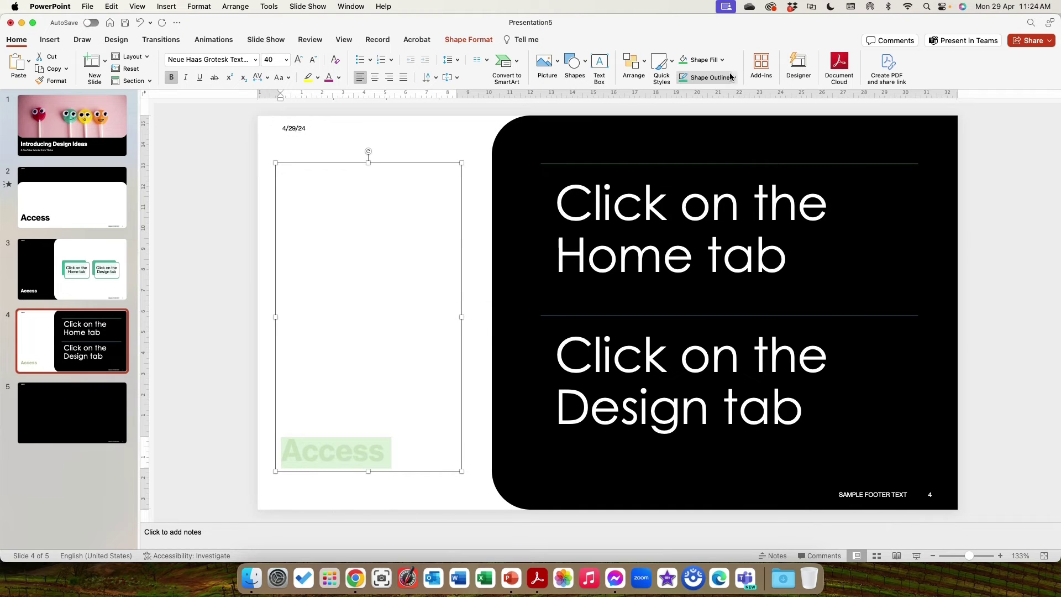
Load and browse more Designer layouts for slide 4, several keeping the sage-green Access title
left_click(798, 63)
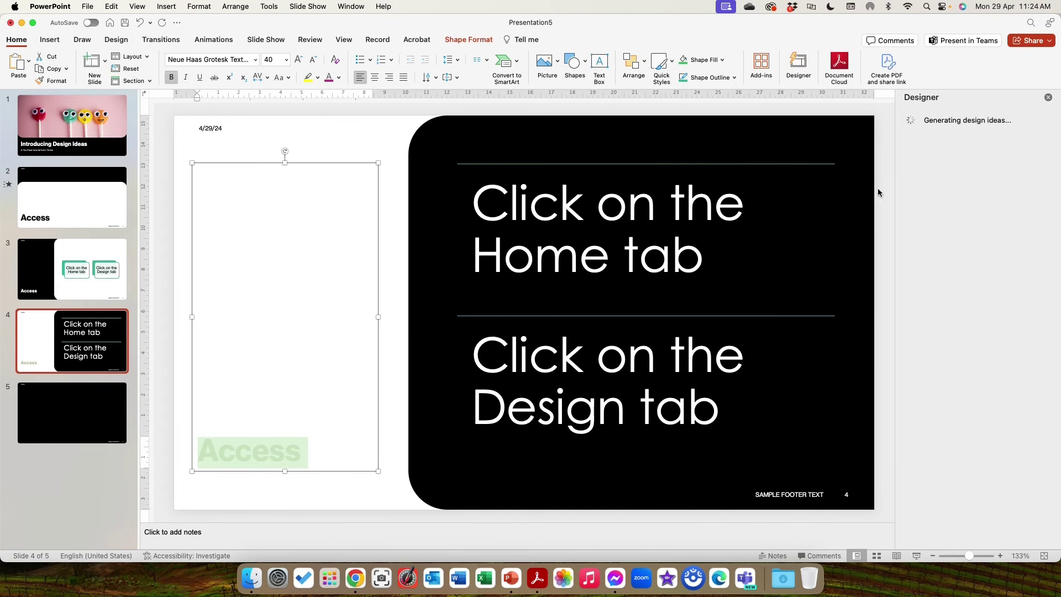
scroll(932, 363, "down", 5)
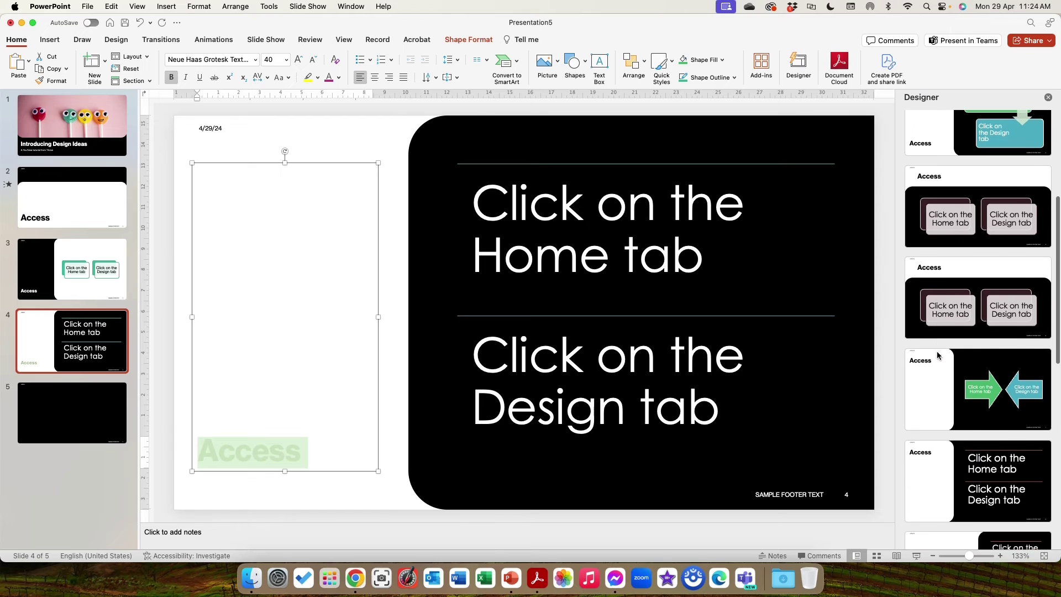
left_click(878, 373)
scroll(964, 441, "down", 5)
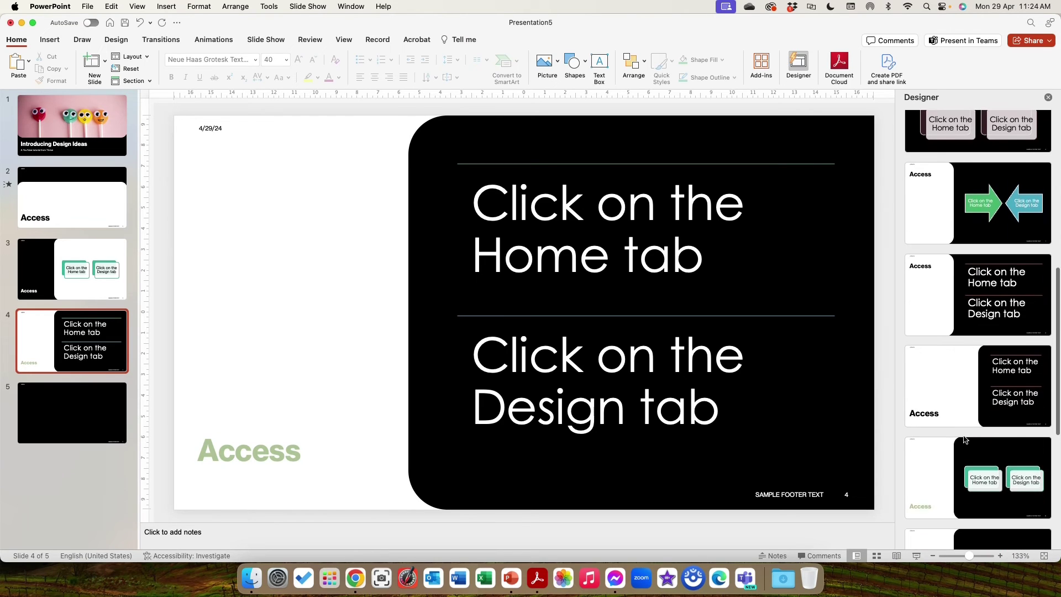
scroll(965, 440, "down", 1)
scroll(934, 424, "down", 2)
left_click(949, 522)
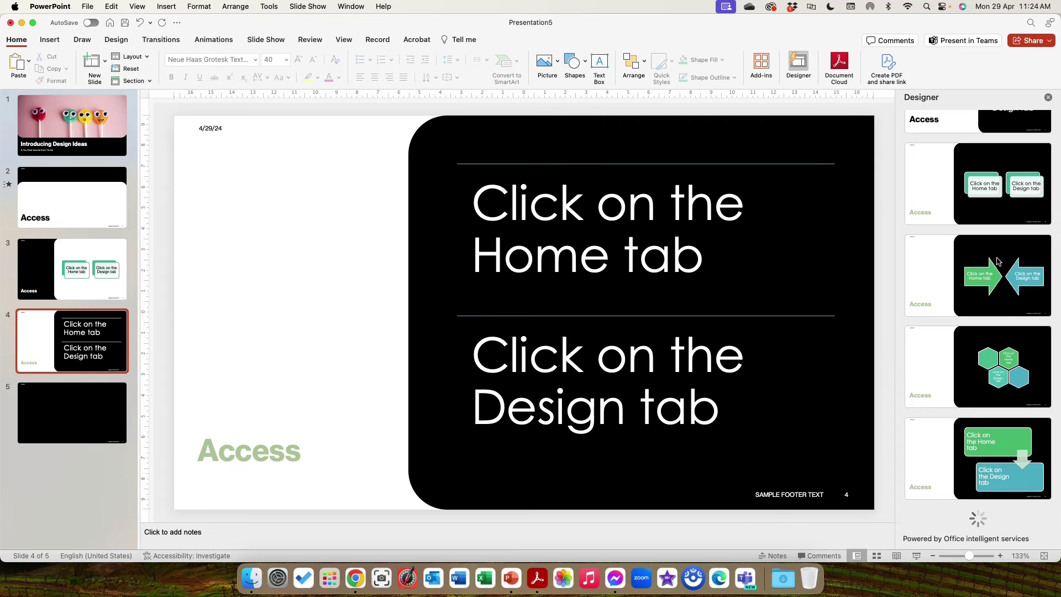
scroll(989, 232, "down", 5)
scroll(913, 423, "down", 3)
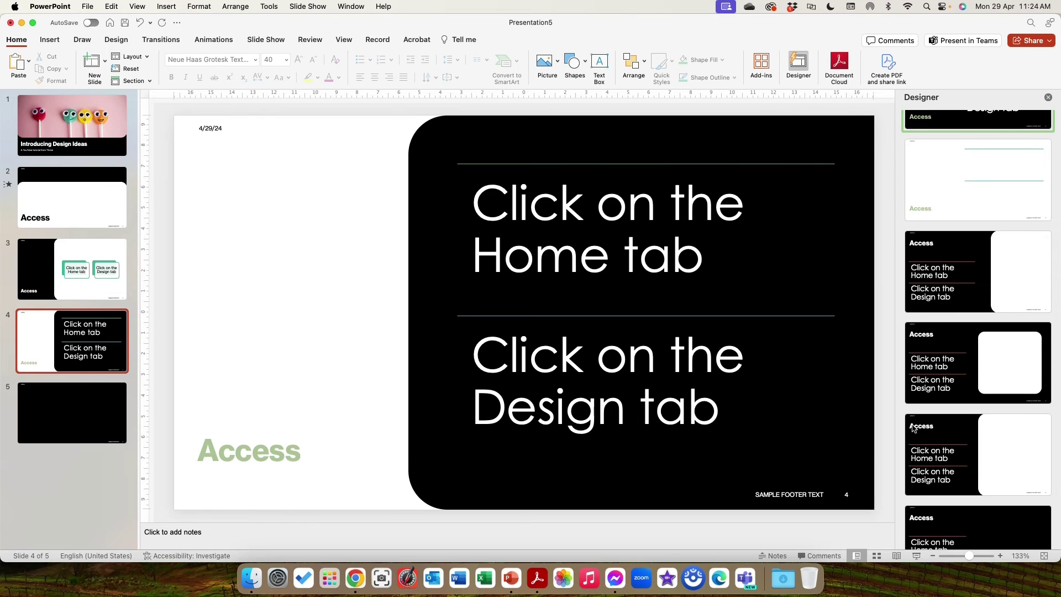